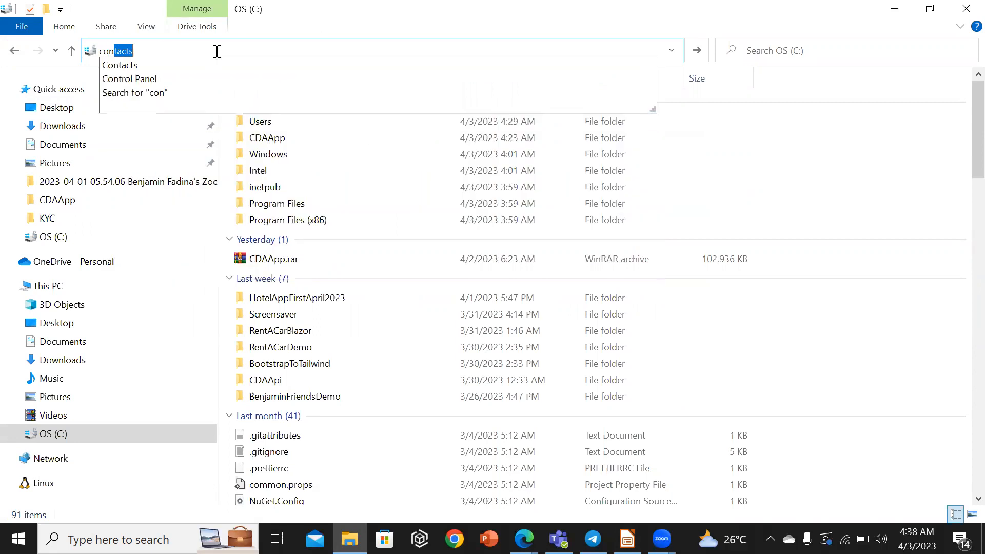
Open Control Panel's Programs section and launch Turn Windows features on or off.
{"action": "left_click", "coordinate": [142, 79]}
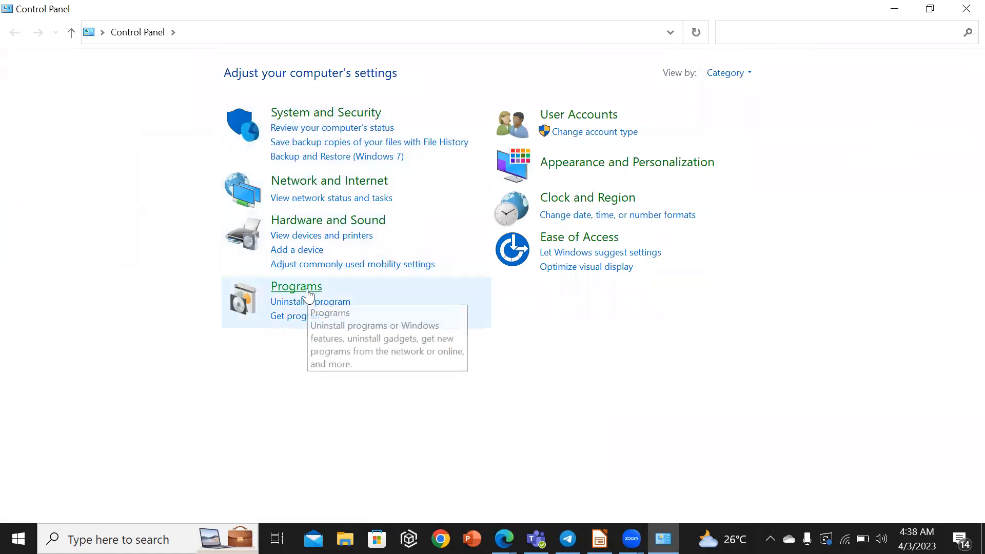
{"action": "left_click", "coordinate": [310, 293]}
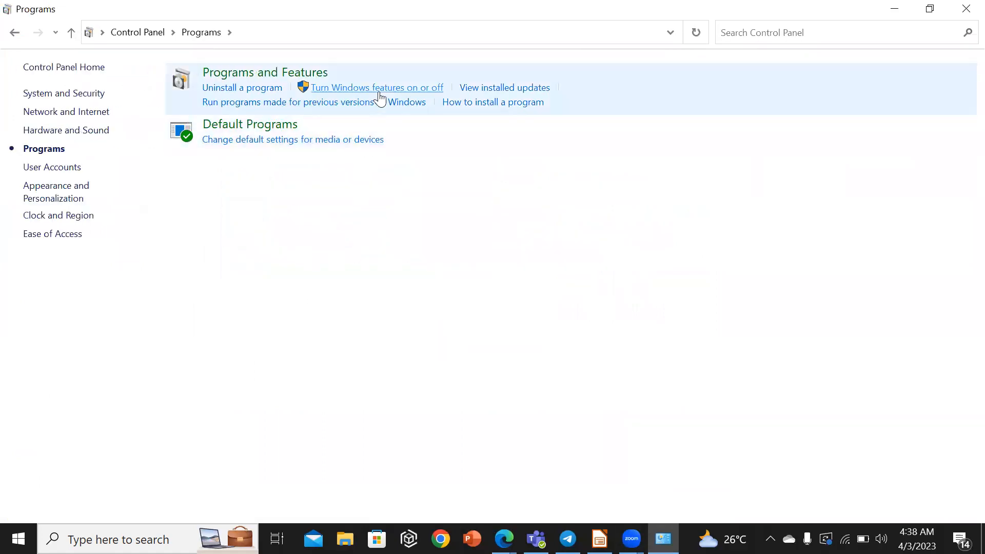
{"action": "left_click", "coordinate": [378, 89]}
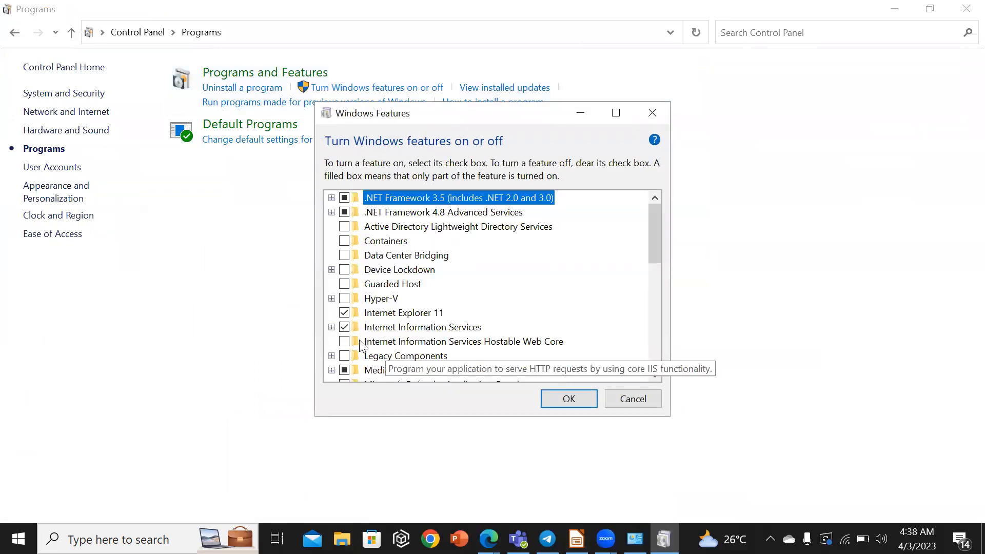
Expand Internet Information Services to review its FTP Server and Web Management Tools subfeatures.
{"action": "left_click_drag", "start_coordinate": [655, 251], "coordinate": [653, 264]}
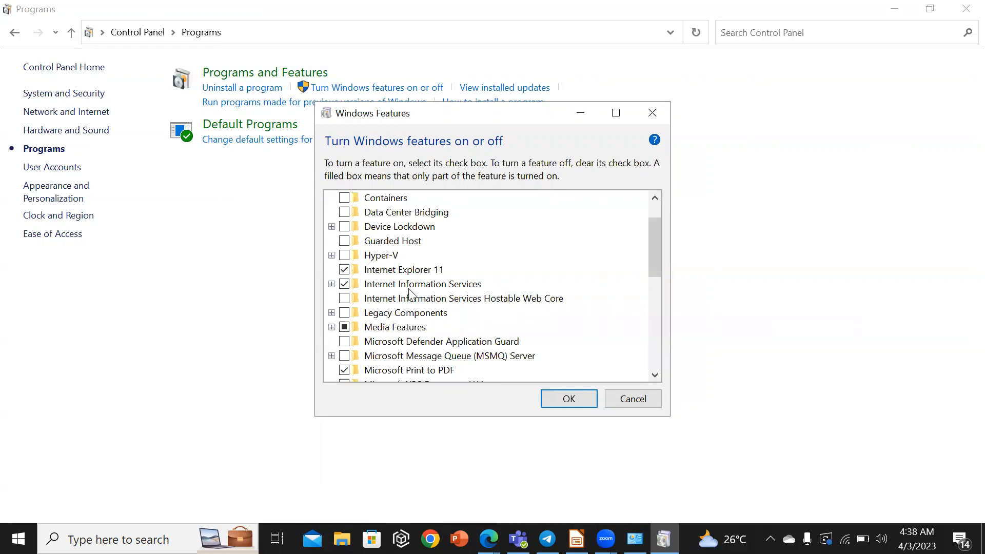
{"action": "left_click", "coordinate": [331, 284]}
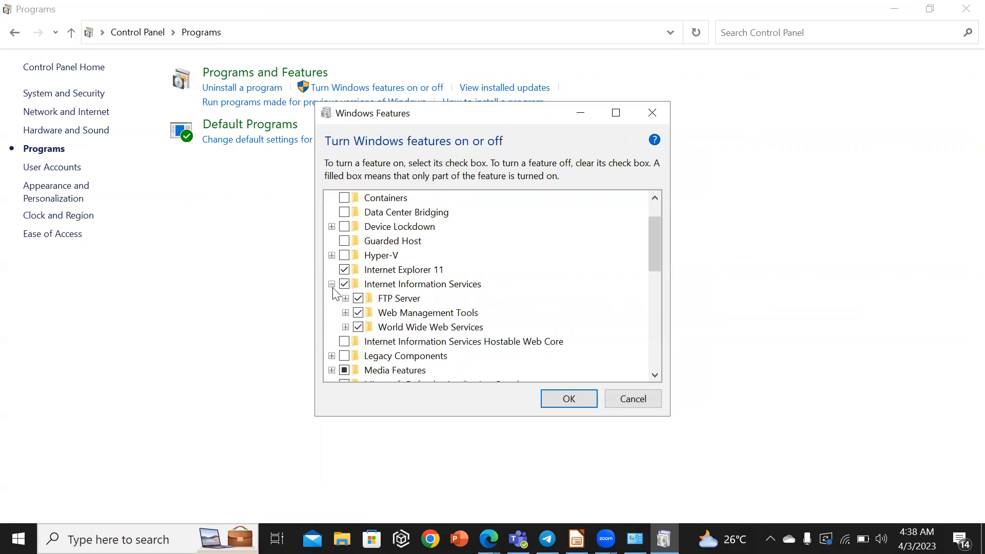
{"action": "left_click", "coordinate": [345, 298]}
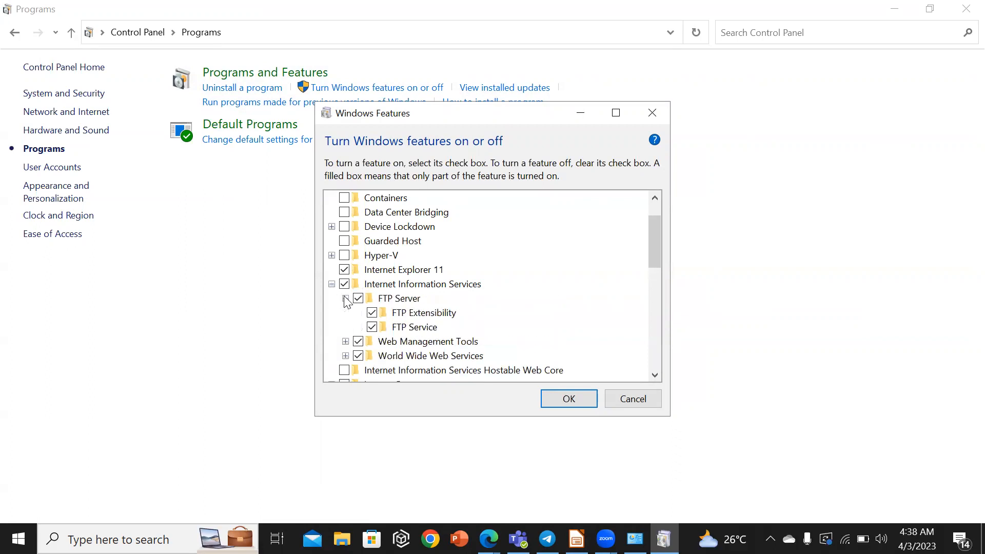
{"action": "left_click", "coordinate": [345, 342]}
{"action": "left_click", "coordinate": [359, 327]}
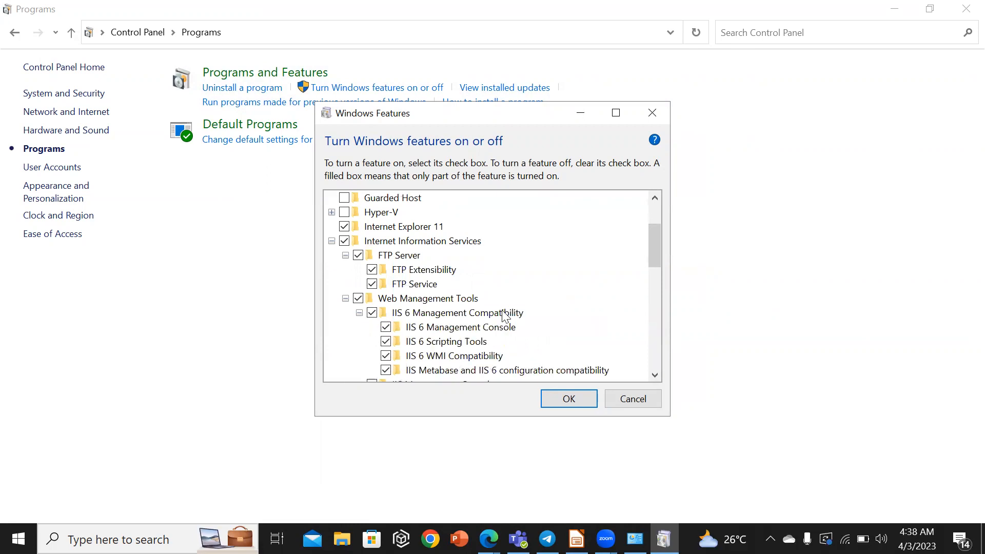
{"action": "left_click_drag", "start_coordinate": [658, 238], "coordinate": [658, 280]}
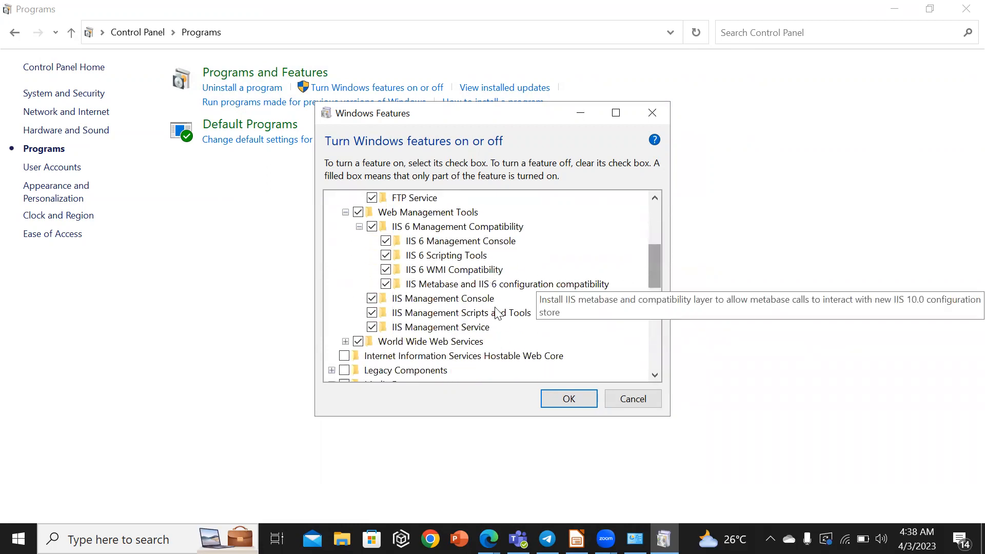
{"action": "left_click", "coordinate": [345, 341]}
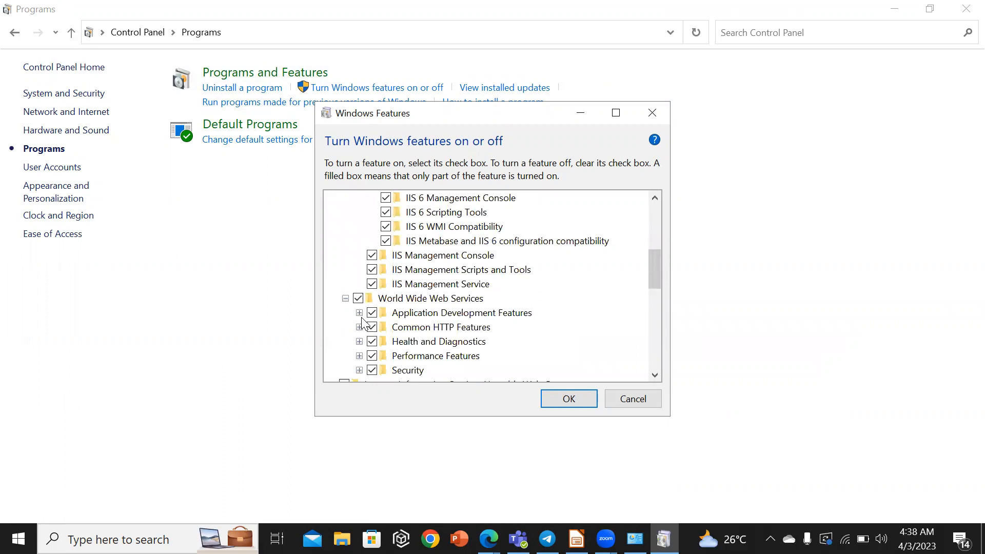
Expand the World Wide Web Services subgroups to review them, then apply the Windows Features selection.
{"action": "left_click", "coordinate": [359, 313]}
{"action": "left_click_drag", "start_coordinate": [658, 280], "coordinate": [656, 294]}
{"action": "left_click", "coordinate": [359, 298]}
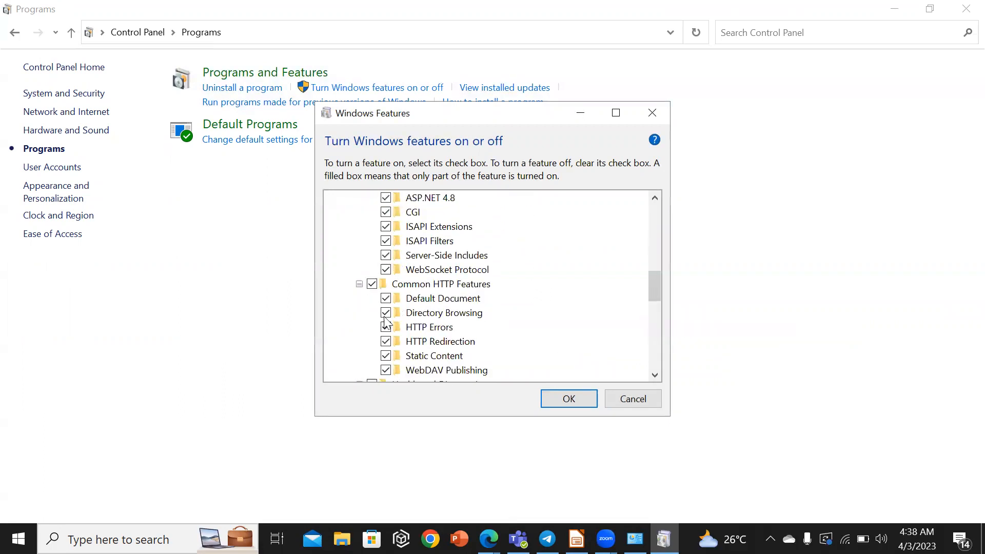
{"action": "mouse_move", "coordinate": [650, 292]}
{"action": "left_mouse_down"}
{"action": "mouse_move", "coordinate": [617, 314]}
{"action": "mouse_move", "coordinate": [650, 310]}
{"action": "left_mouse_up"}
{"action": "left_click", "coordinate": [359, 284]}
{"action": "left_click", "coordinate": [359, 313]}
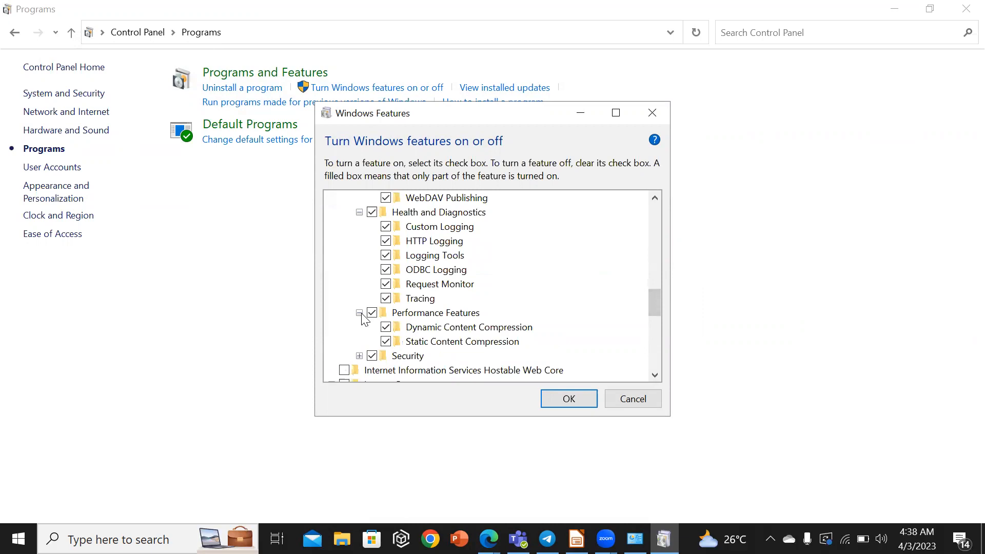
{"action": "left_click", "coordinate": [359, 355]}
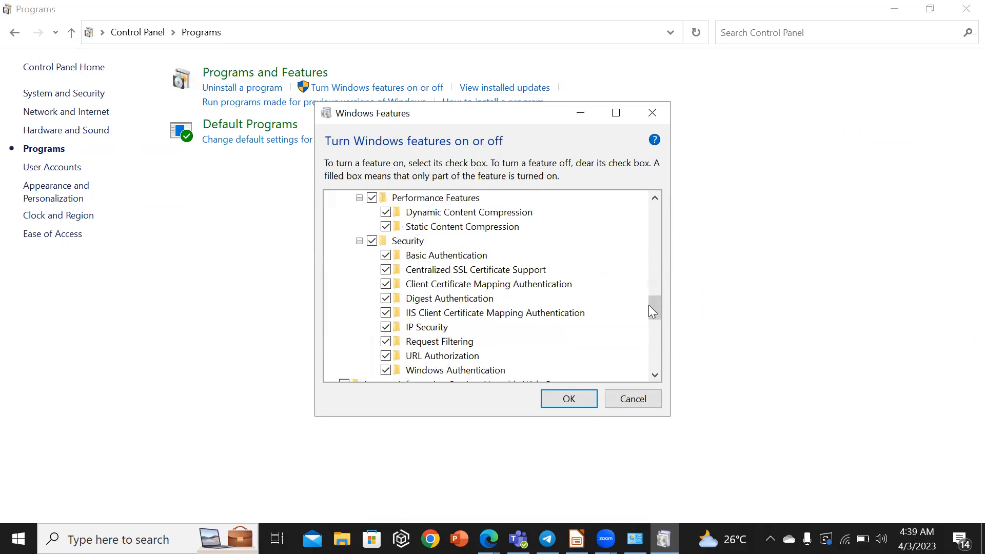
{"action": "left_click_drag", "start_coordinate": [650, 307], "coordinate": [650, 313]}
{"action": "left_click", "coordinate": [569, 394]}
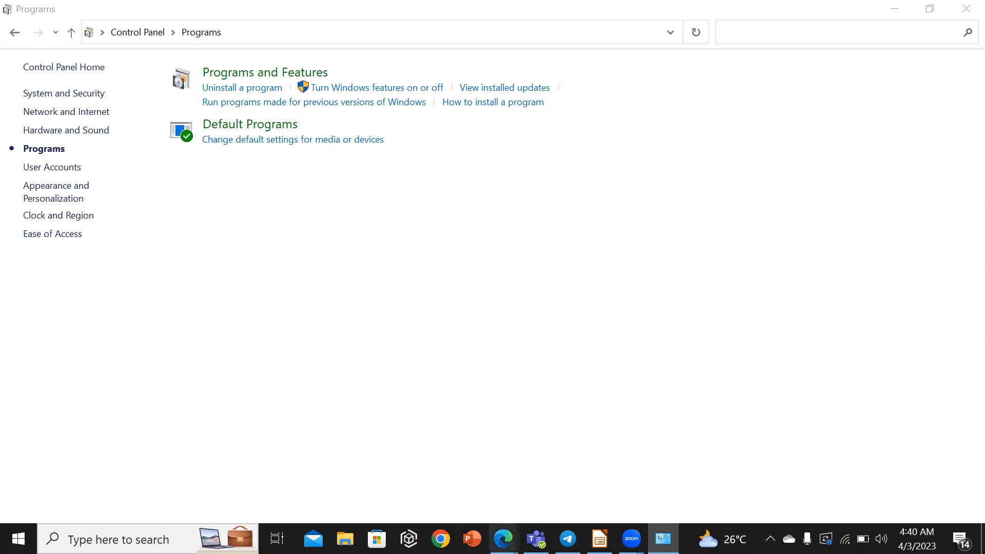
{"action": "mouse_move", "coordinate": [503, 539]}
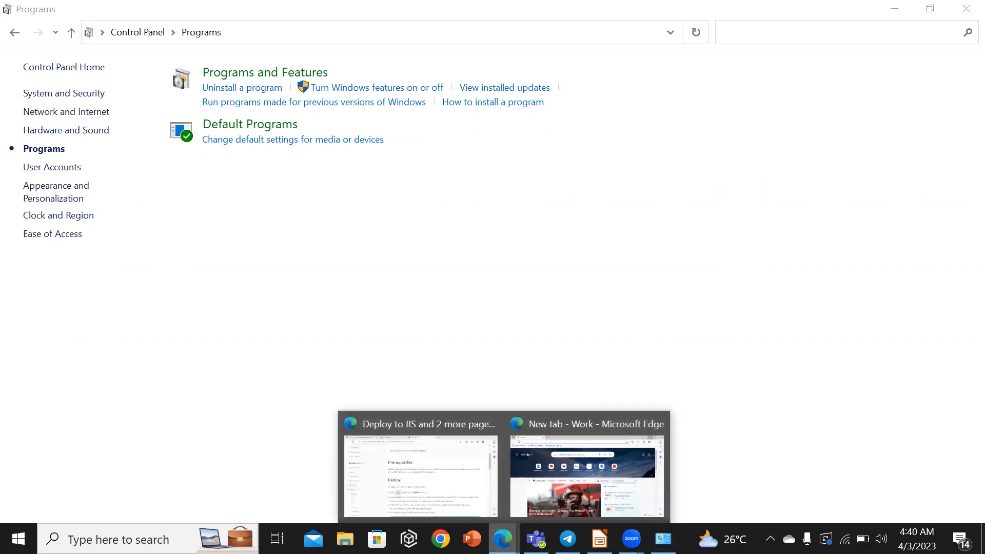
{"action": "left_click", "coordinate": [535, 489]}
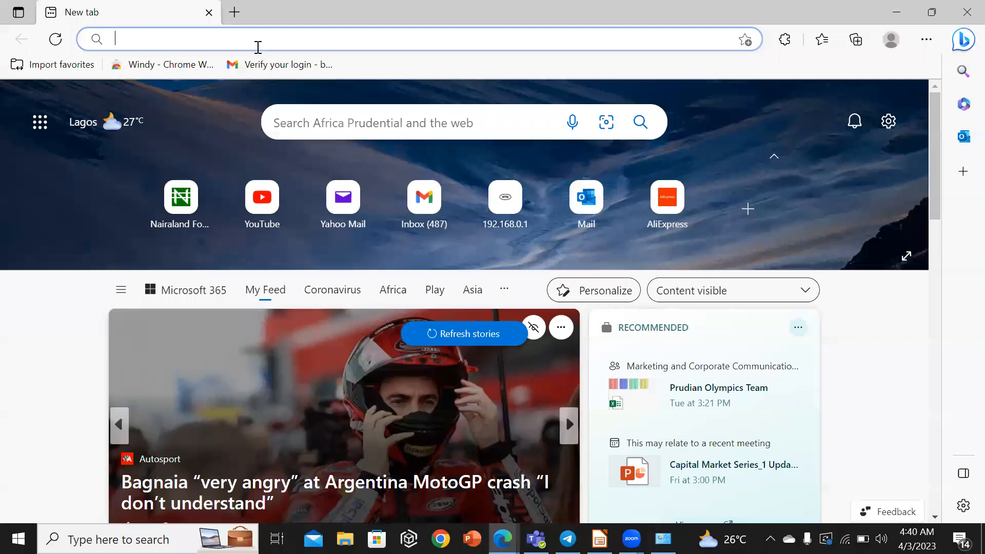
{"action": "type", "text": "h"}
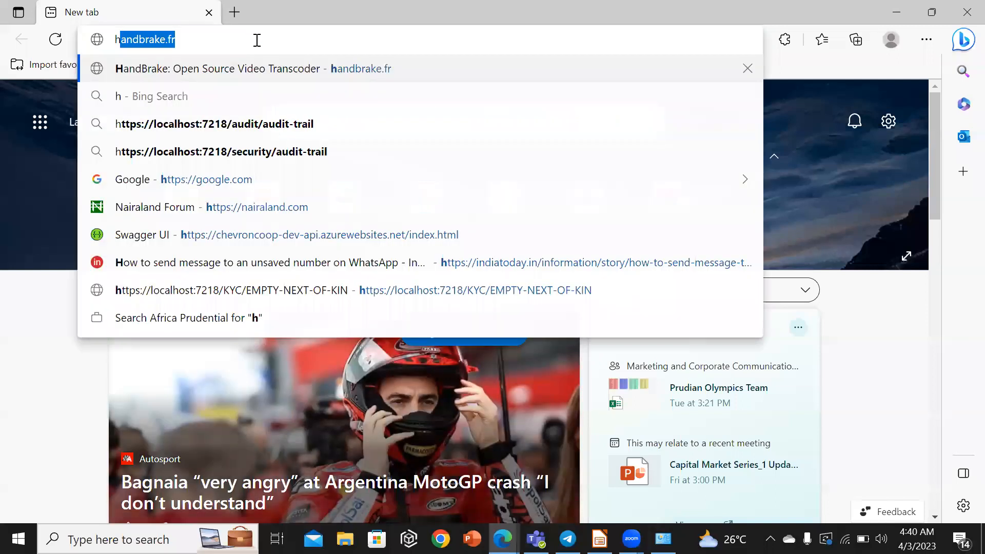
{"action": "type", "text": "ttp"}
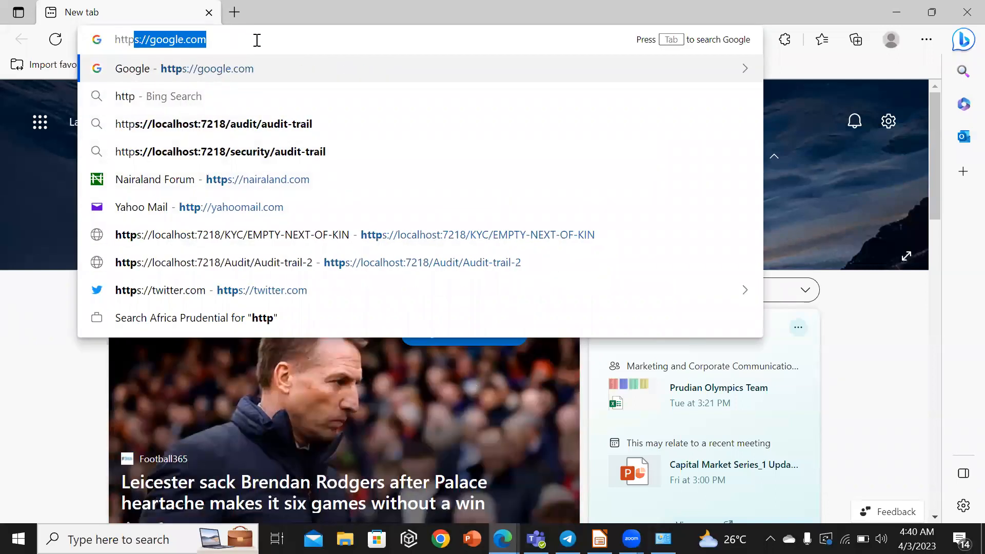
{"action": "type", "text": "://"}
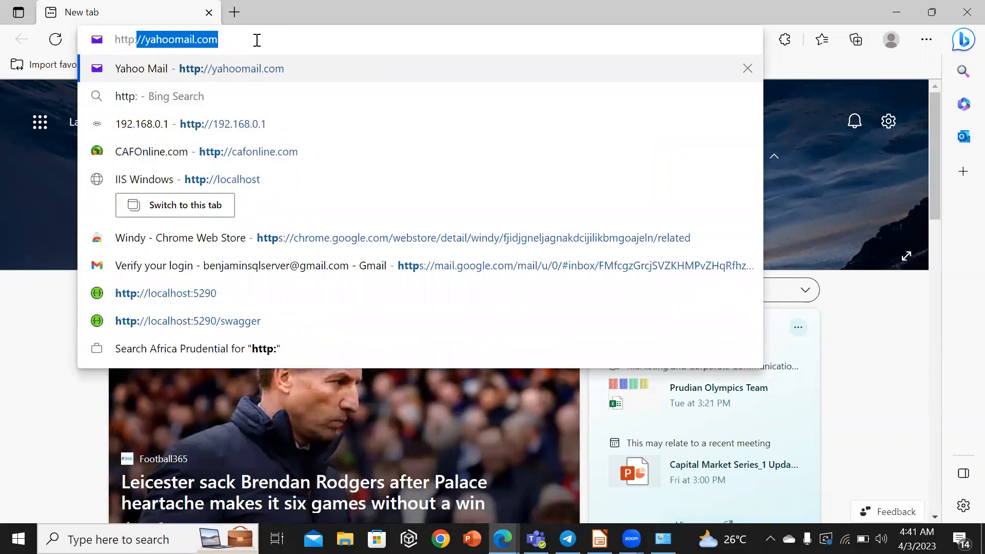
{"action": "type", "text": "local"}
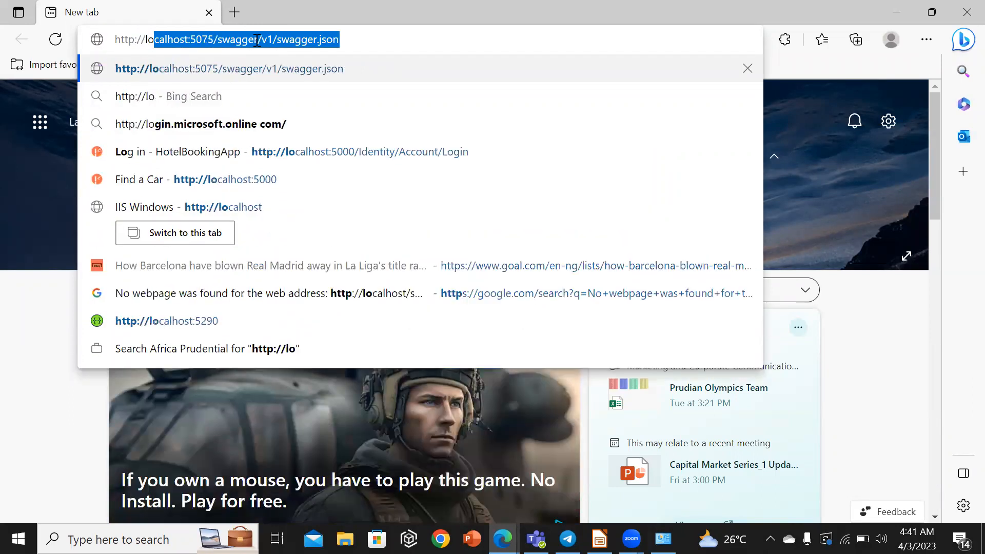
{"action": "type", "text": "host"}
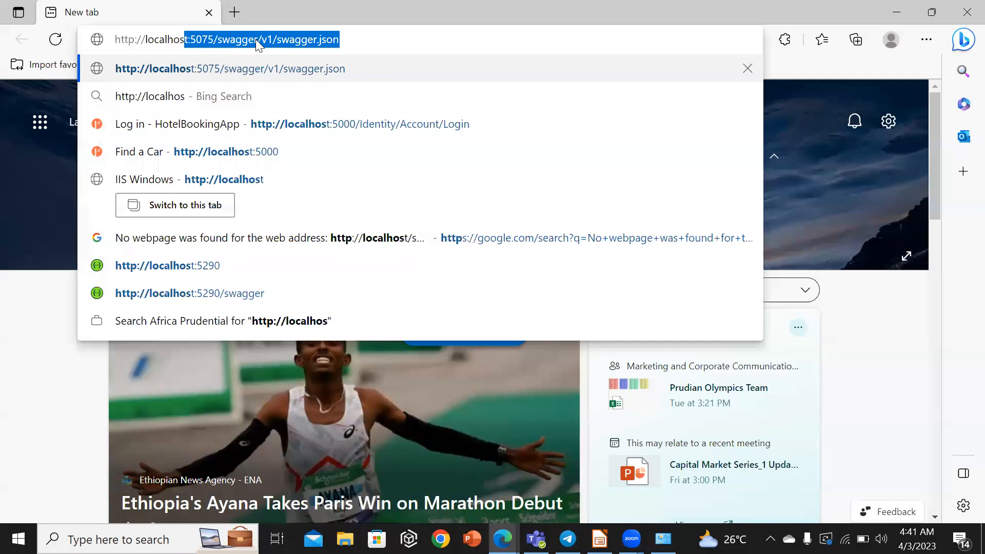
{"action": "key", "text": "Return"}
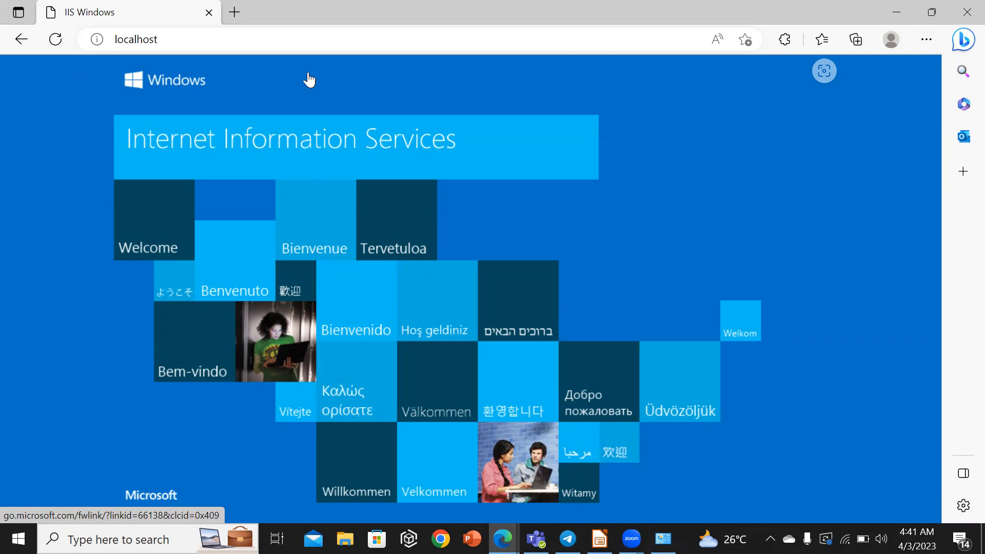
Open google.com and search for dot net hosting bundle.
{"action": "left_click", "coordinate": [299, 39]}
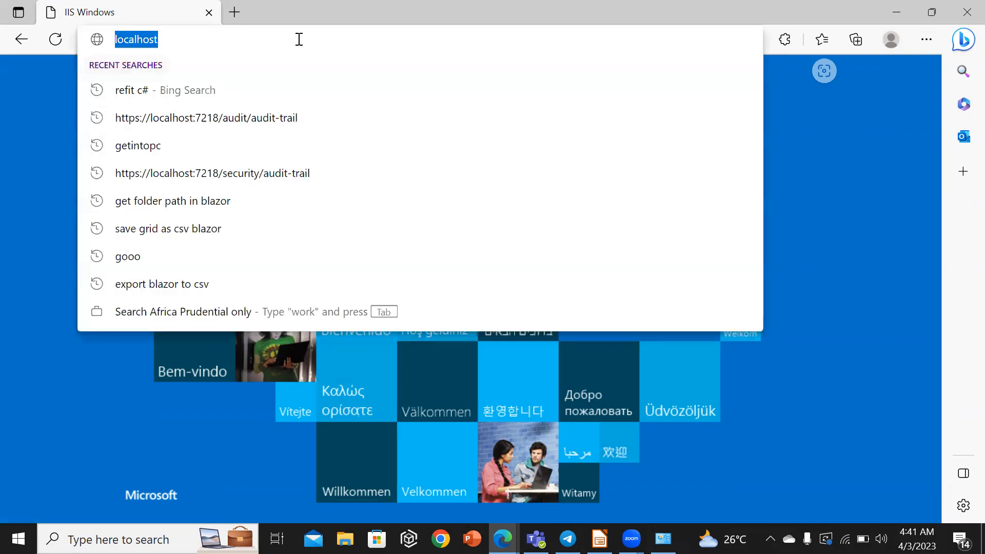
{"action": "type", "text": "google.com"}
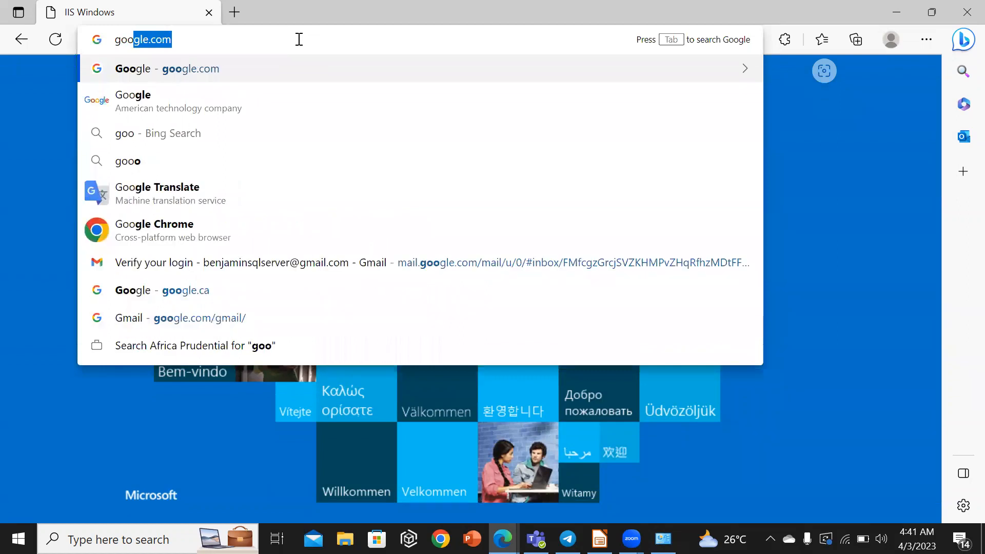
{"action": "key", "text": "Return"}
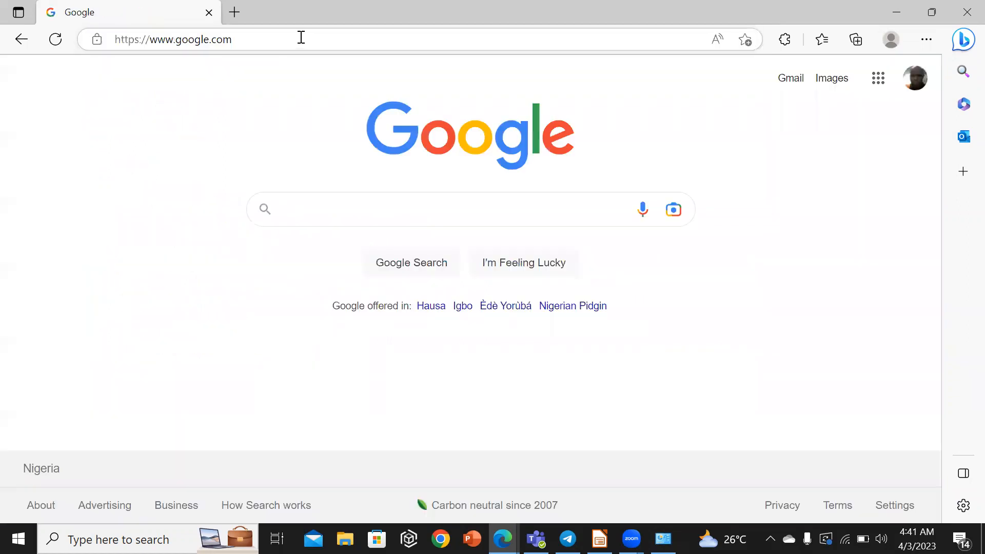
{"action": "type", "text": "dot "}
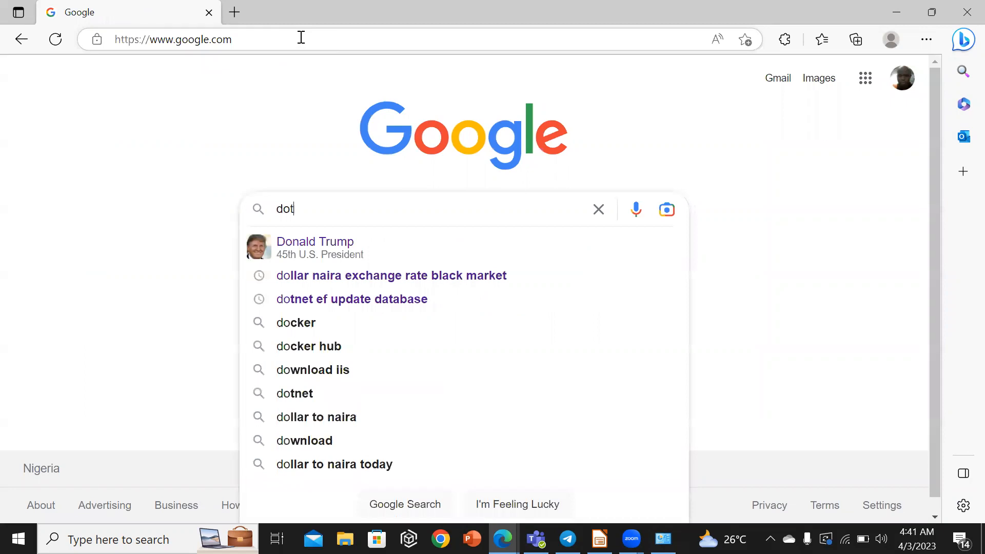
{"action": "type", "text": "net "}
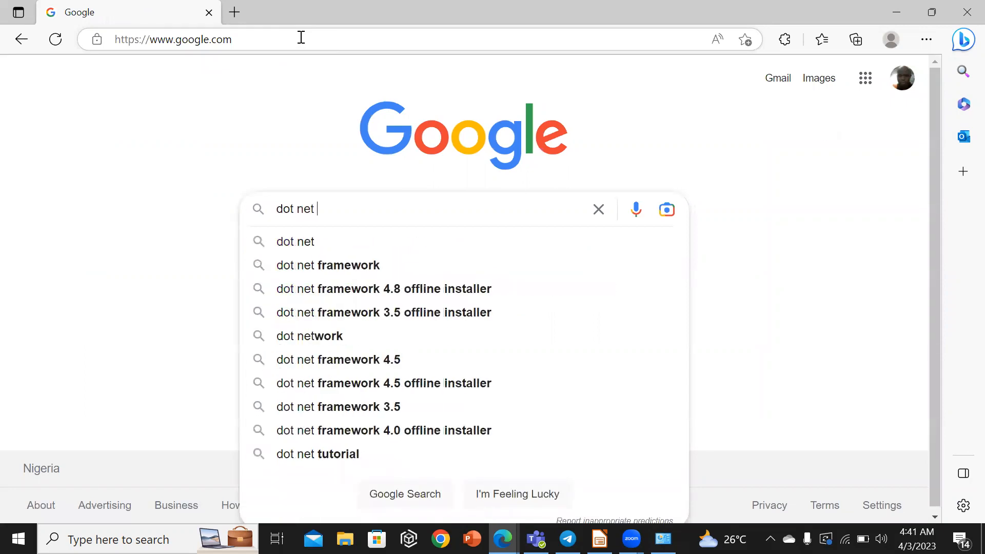
{"action": "type", "text": "hos"}
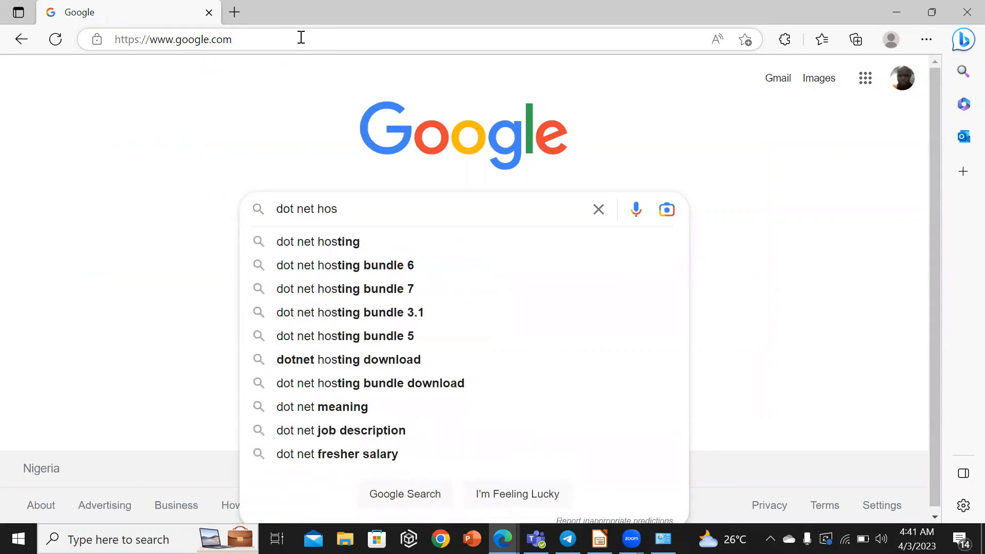
{"action": "type", "text": "tin"}
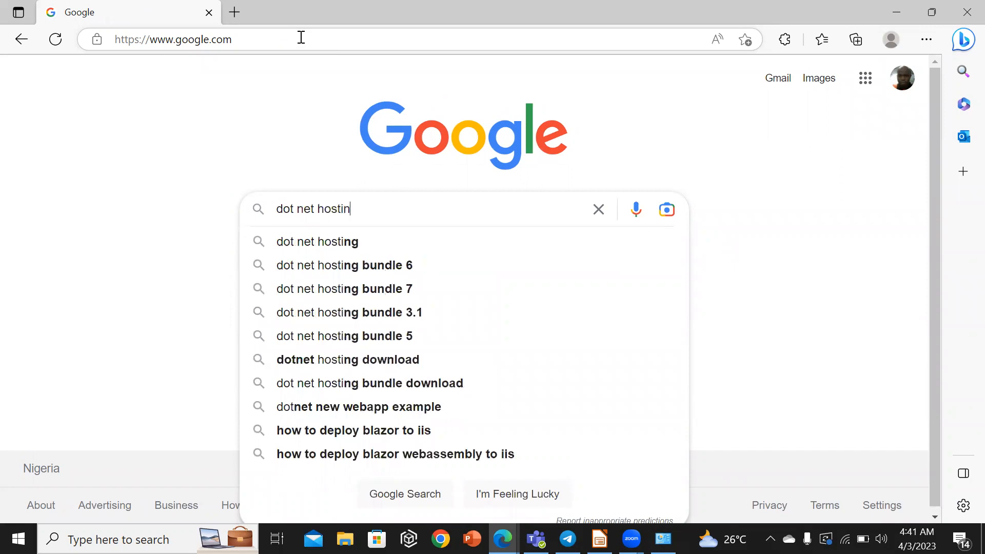
{"action": "type", "text": "g bundle"}
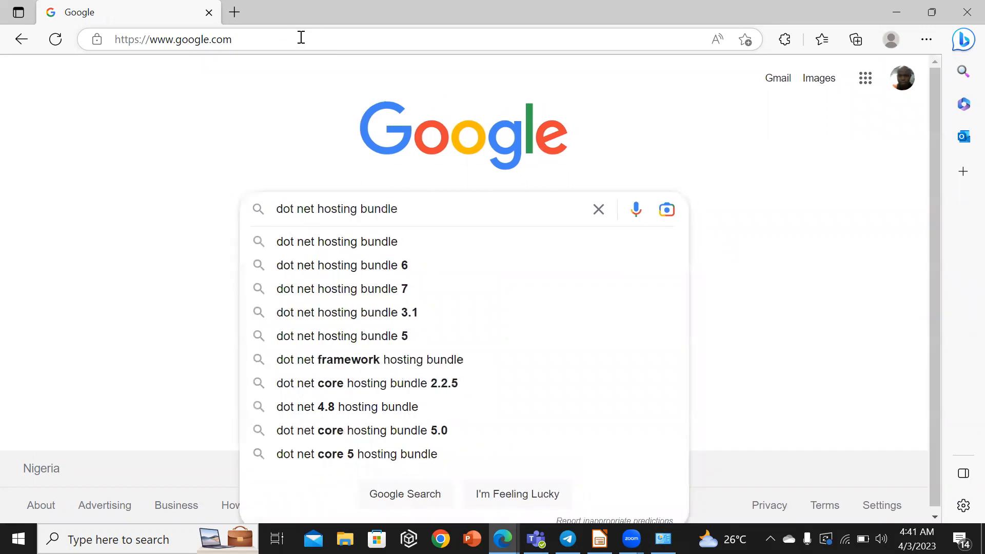
{"action": "key", "text": "Return"}
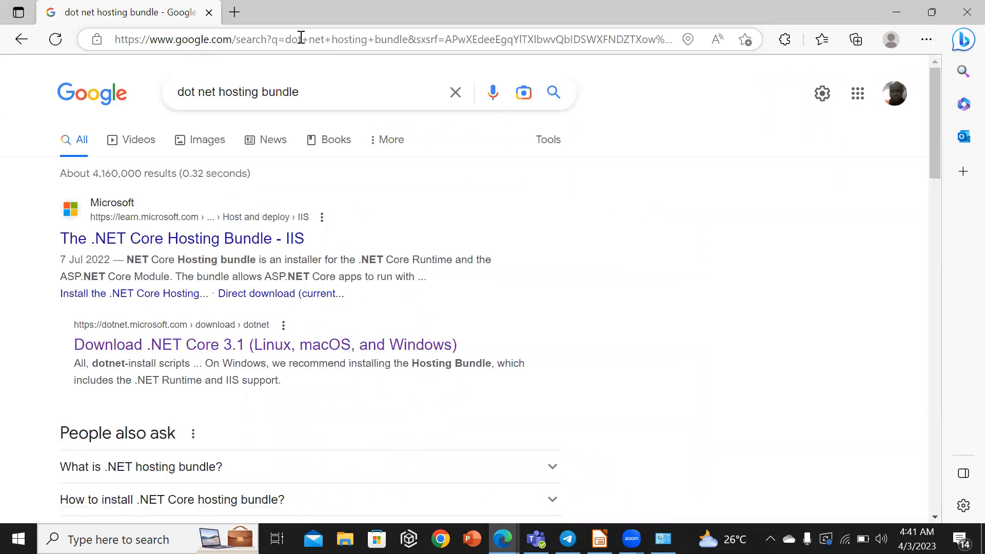
Open The .NET Core Hosting Bundle - IIS article and download the current .NET Core Hosting Bundle installer.
{"action": "left_click", "coordinate": [241, 246]}
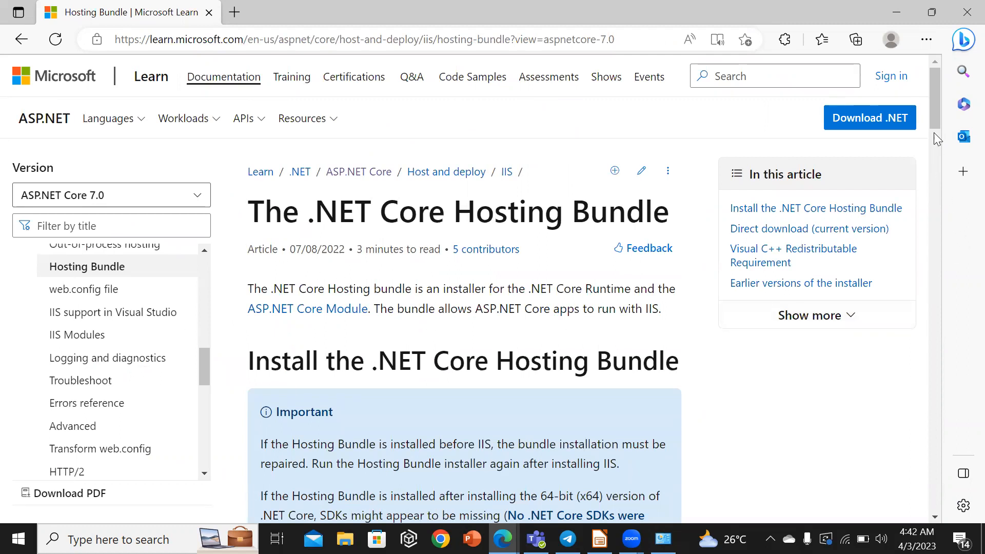
{"action": "left_click_drag", "start_coordinate": [930, 108], "coordinate": [930, 136]}
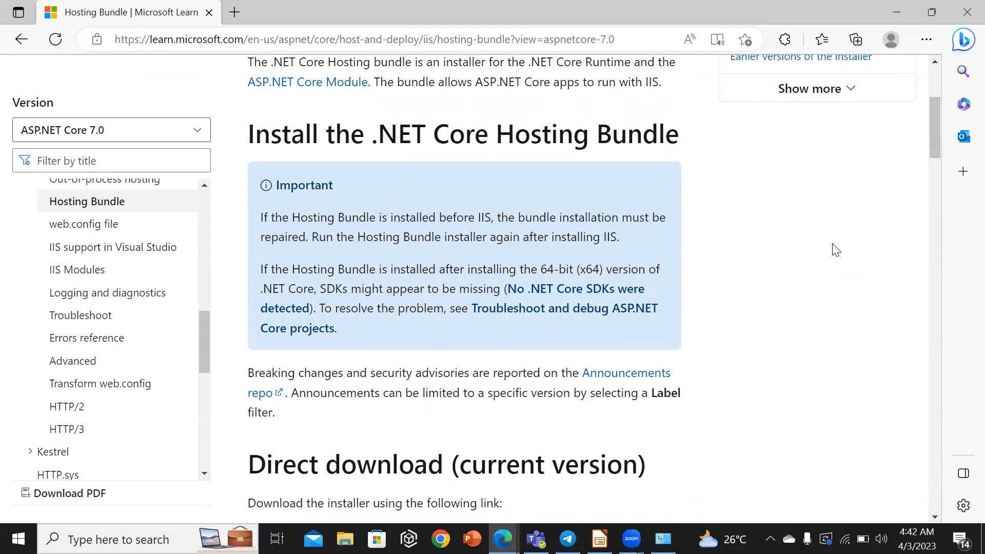
{"action": "left_click_drag", "start_coordinate": [934, 130], "coordinate": [934, 158]}
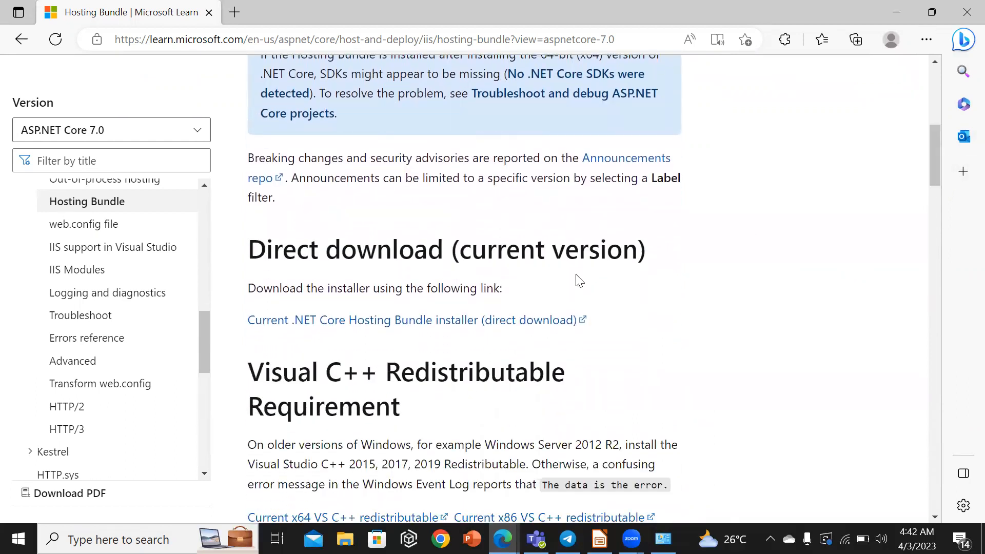
{"action": "left_click", "coordinate": [442, 320]}
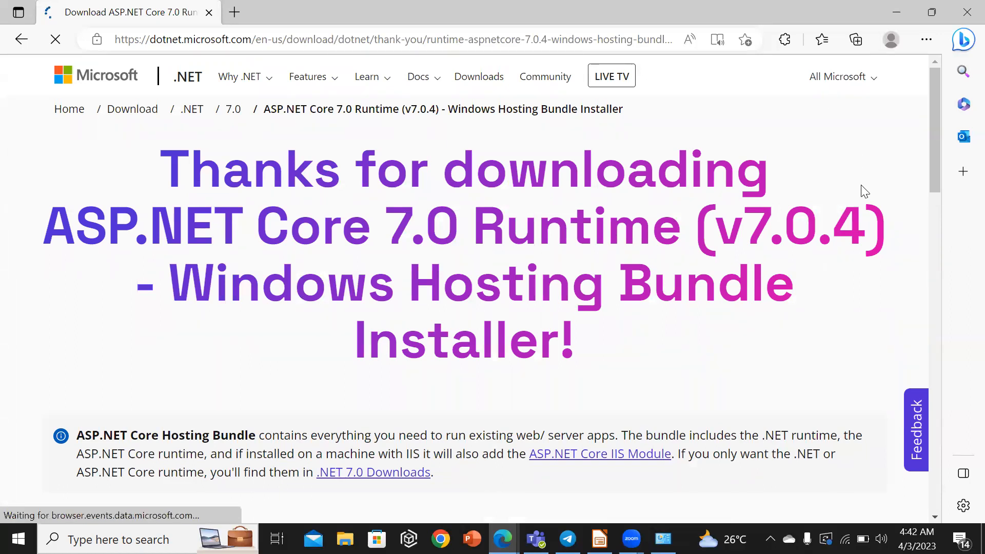
{"action": "left_click_drag", "start_coordinate": [931, 119], "coordinate": [938, 168]}
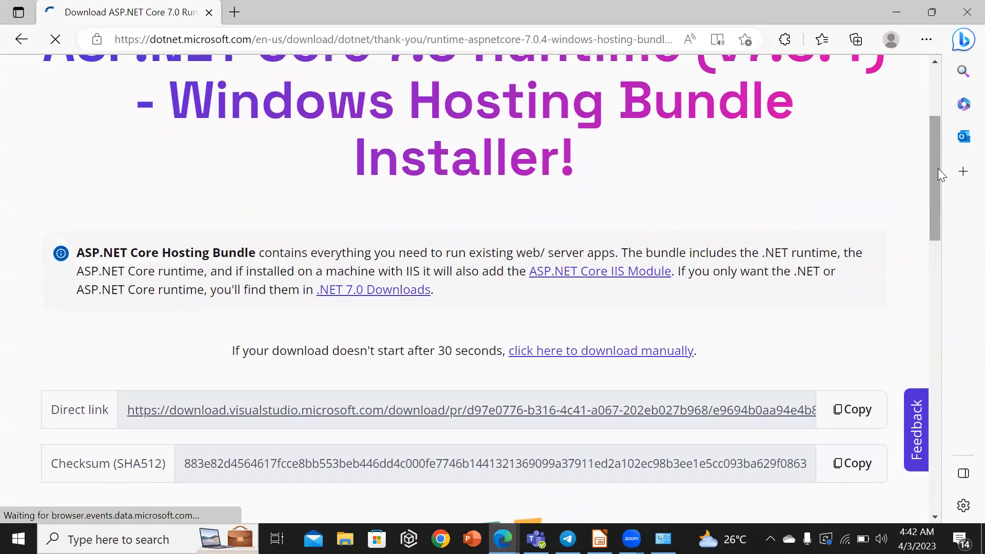
Start the hosting bundle download manually and show the downloaded dotnet-hosting-7.0.4-win.exe in its folder.
{"action": "left_click", "coordinate": [620, 354]}
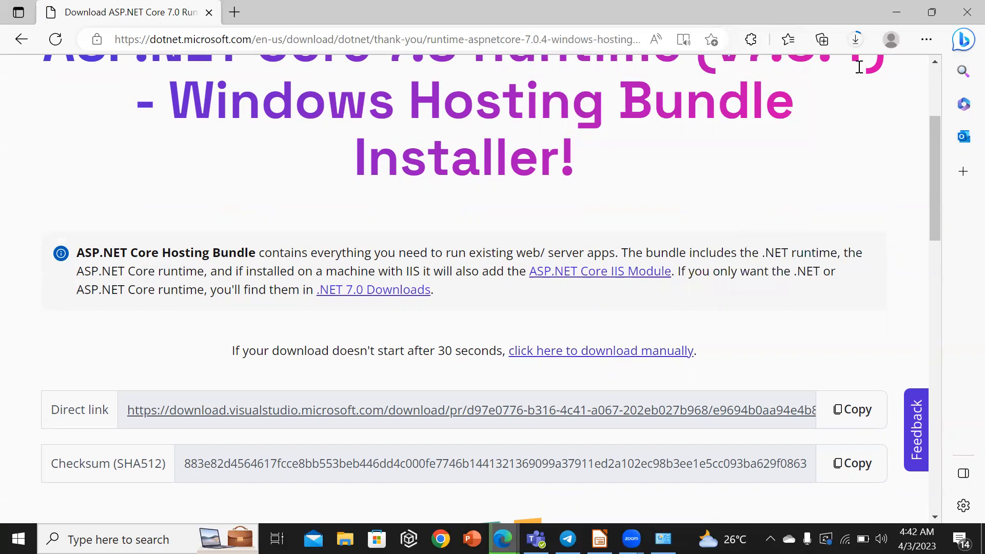
{"action": "left_click", "coordinate": [855, 40]}
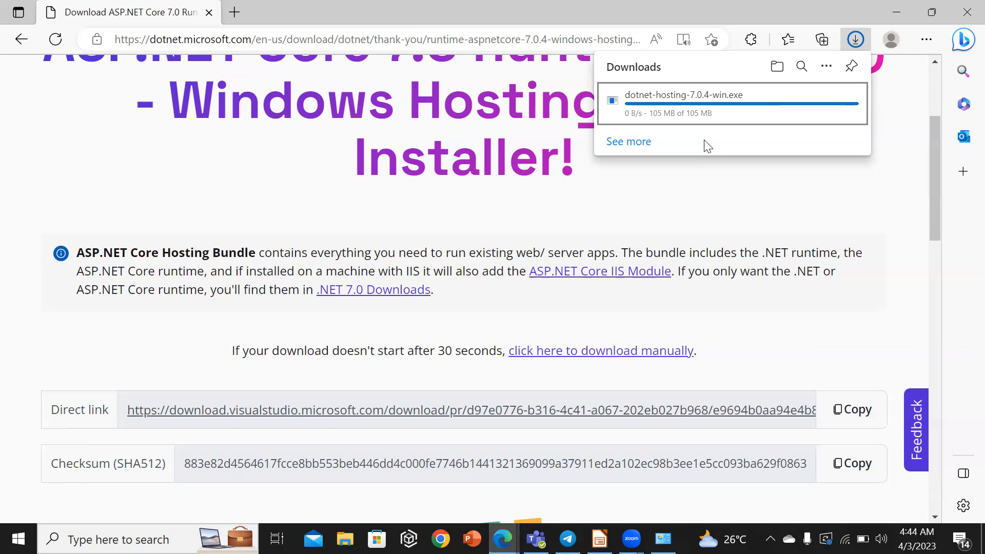
{"action": "mouse_move", "coordinate": [628, 106]}
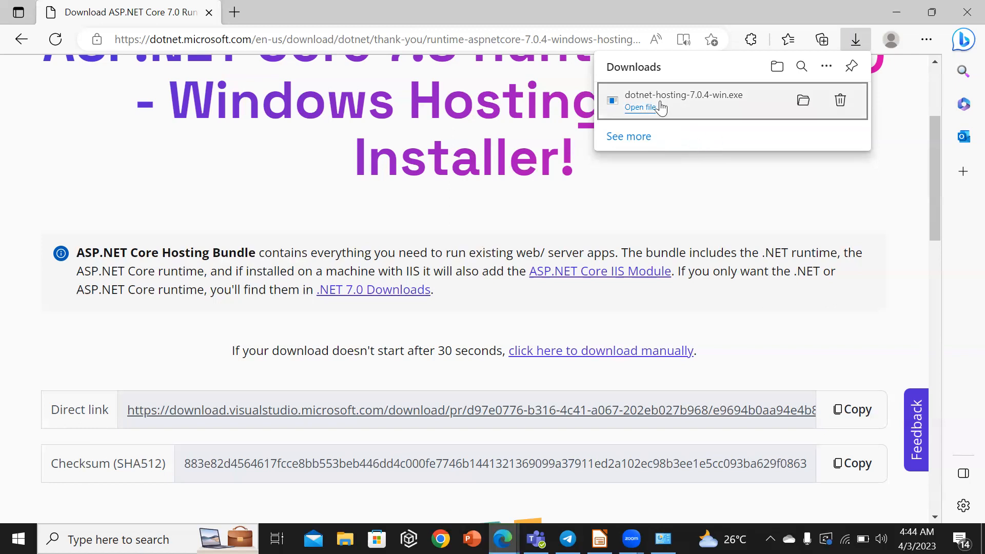
{"action": "left_click", "coordinate": [802, 103]}
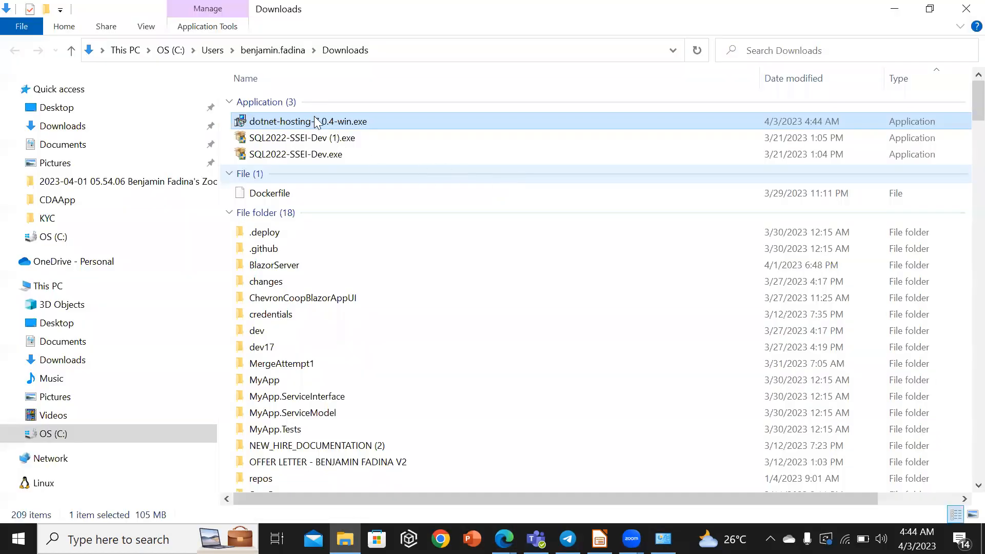
Run dotnet-hosting-7.0.4-win.exe as administrator, accept the license terms, install it and close the setup.
{"action": "right_click", "coordinate": [314, 123]}
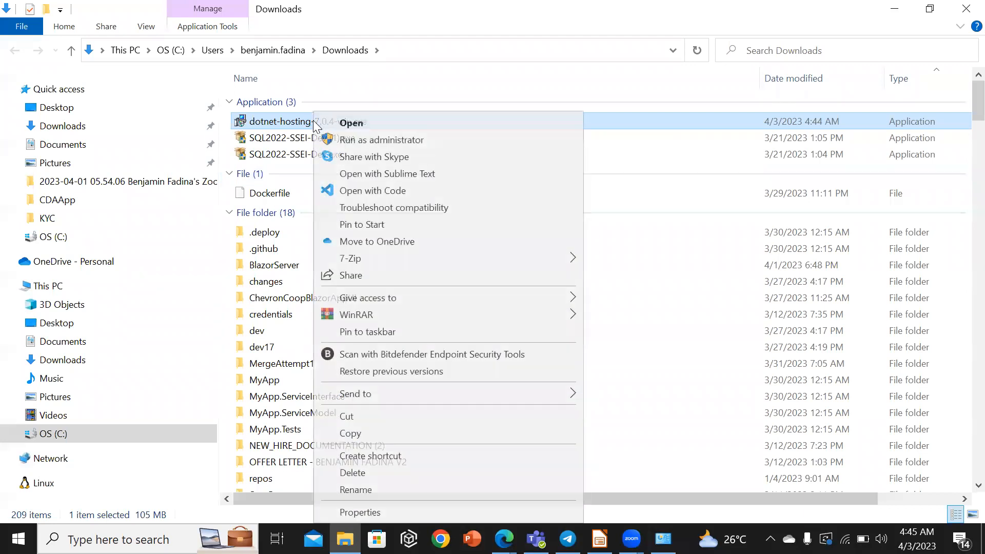
{"action": "left_click", "coordinate": [368, 140]}
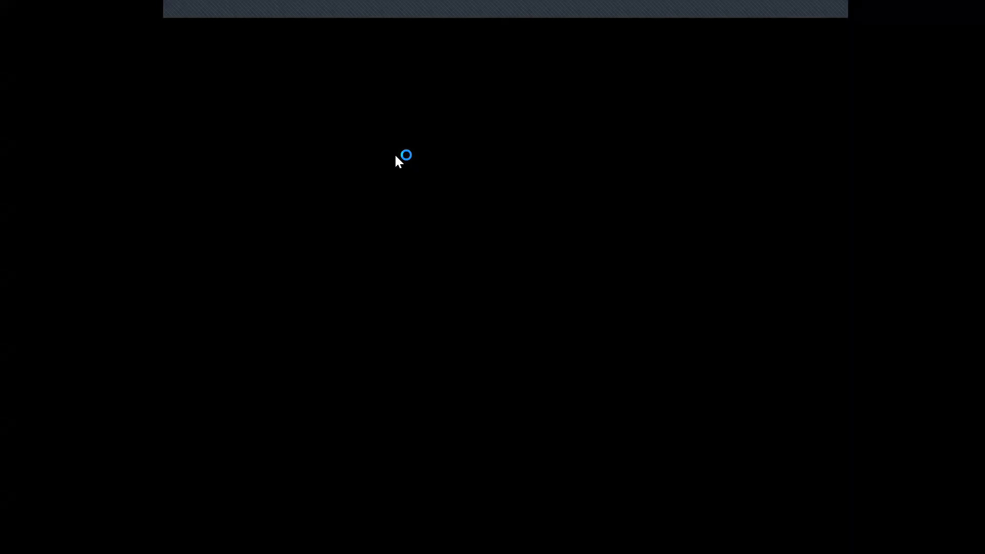
{"action": "left_click", "coordinate": [440, 375]}
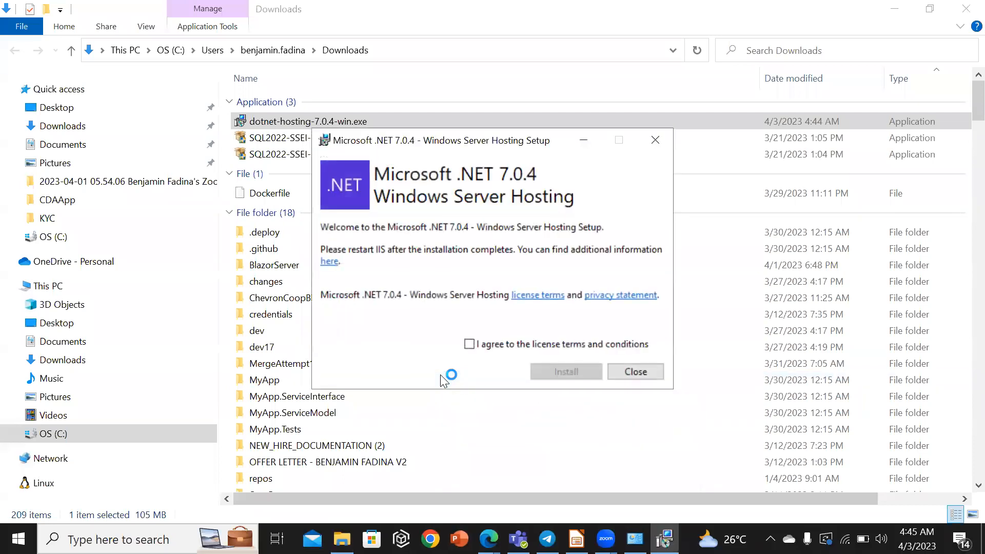
{"action": "left_click", "coordinate": [469, 345]}
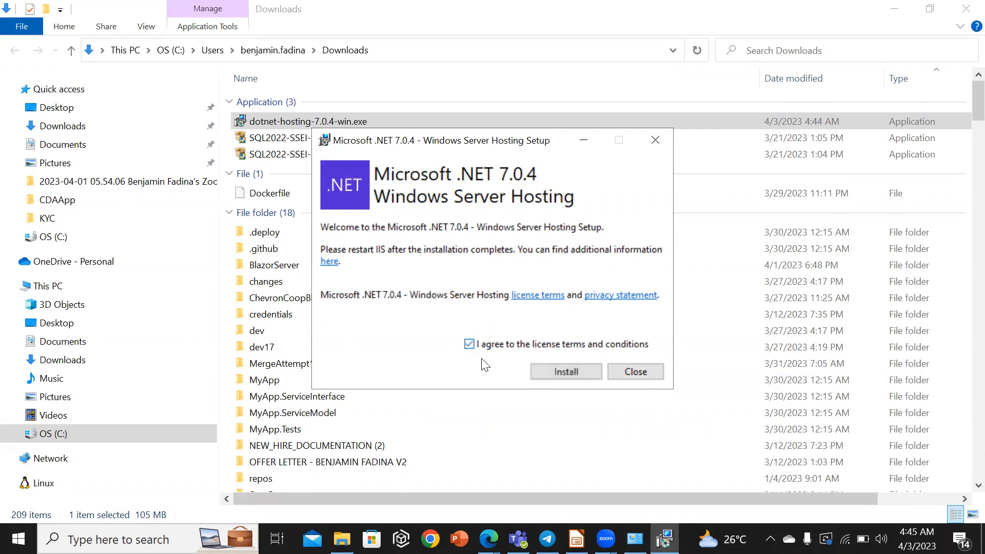
{"action": "left_click", "coordinate": [564, 373]}
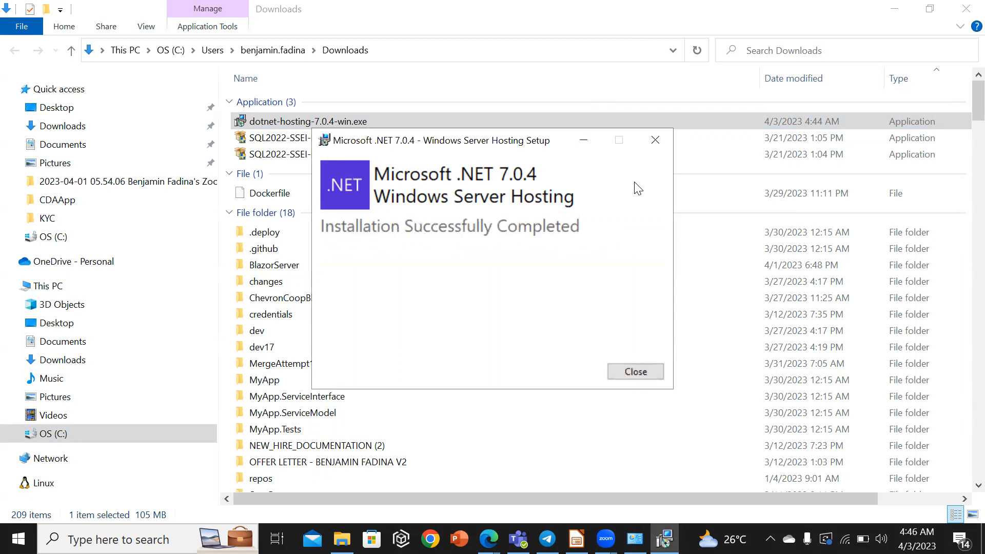
{"action": "left_click", "coordinate": [623, 370]}
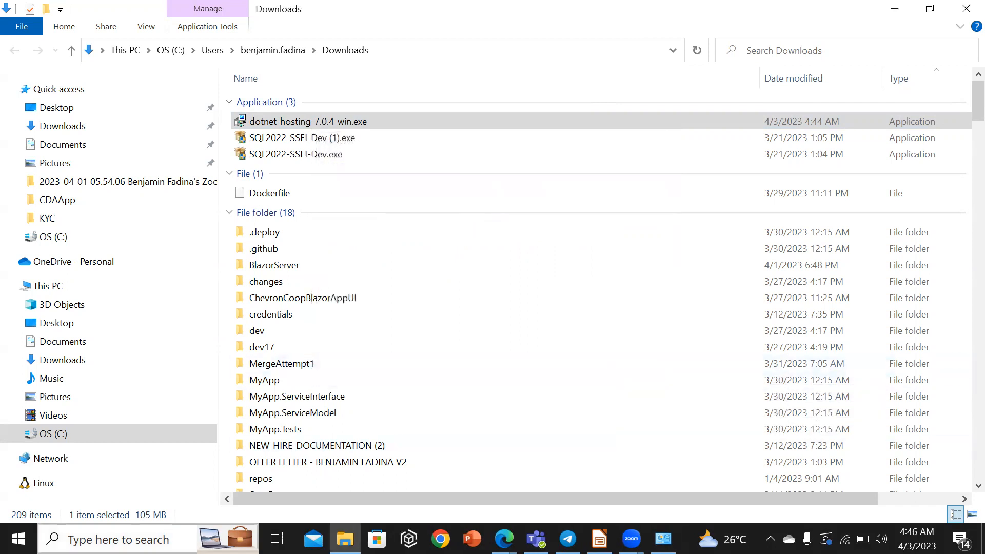
Open Internet Information Services (IIS) Manager, restart the server, and minimize the manager.
{"action": "left_click", "coordinate": [118, 540]}
{"action": "type", "text": "i"}
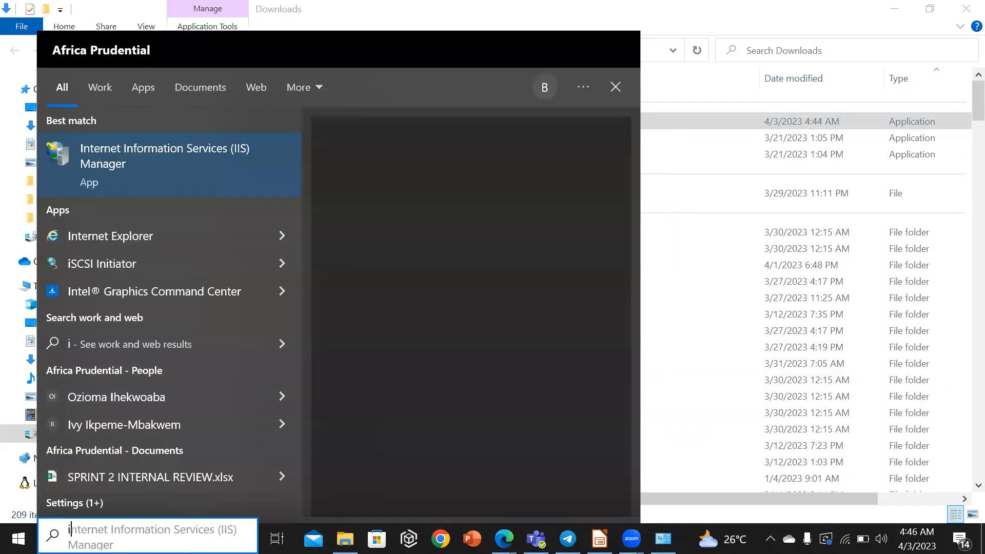
{"action": "type", "text": "nter"}
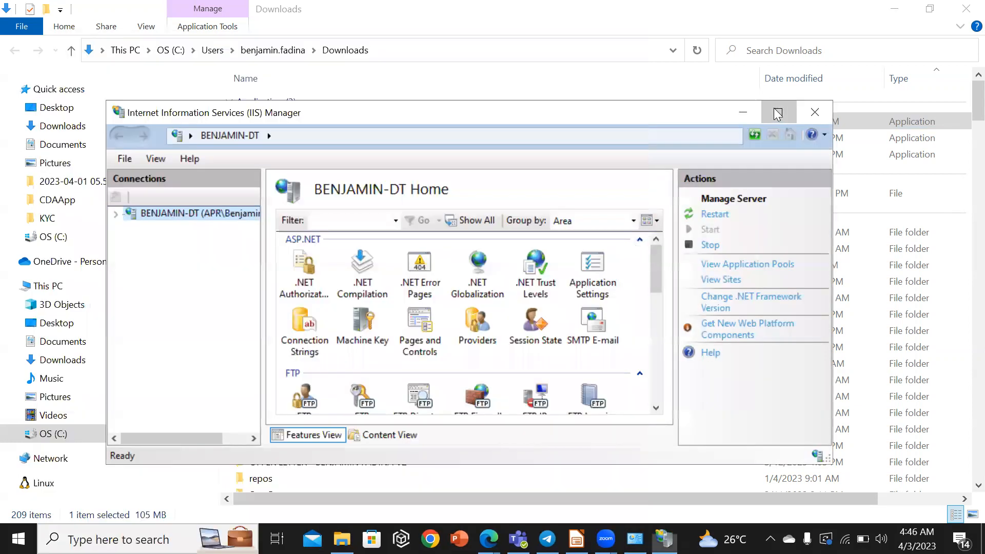
{"action": "left_click", "coordinate": [778, 116]}
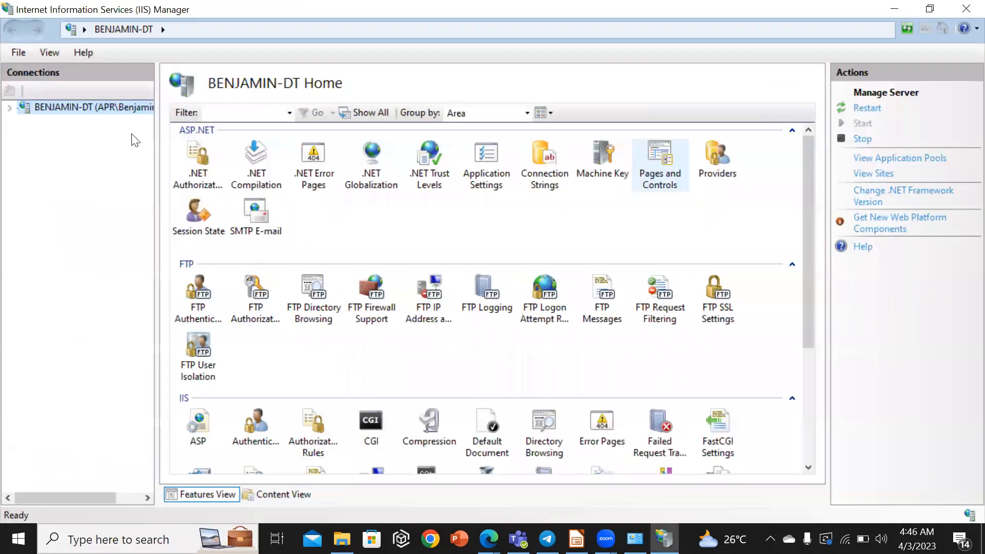
{"action": "left_click", "coordinate": [864, 109]}
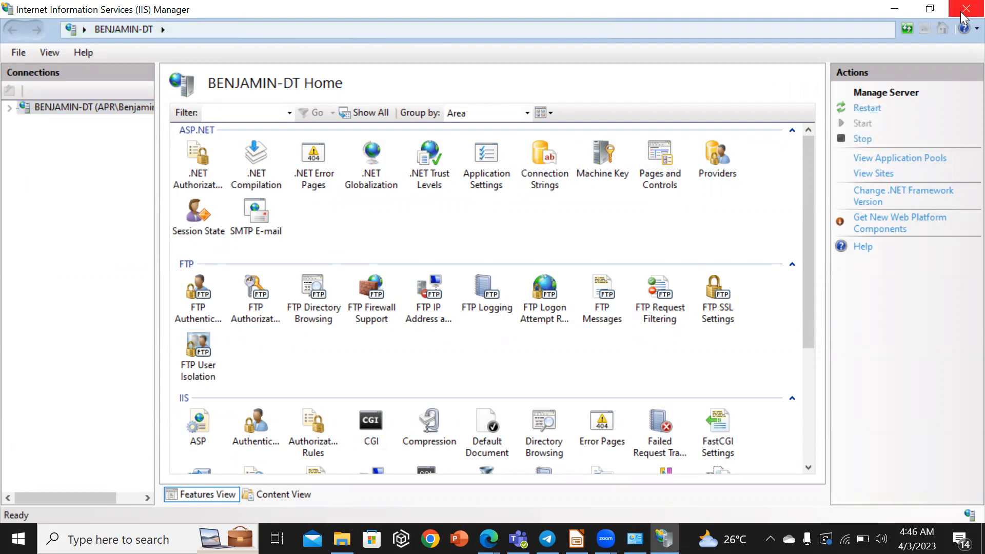
{"action": "left_click", "coordinate": [894, 8]}
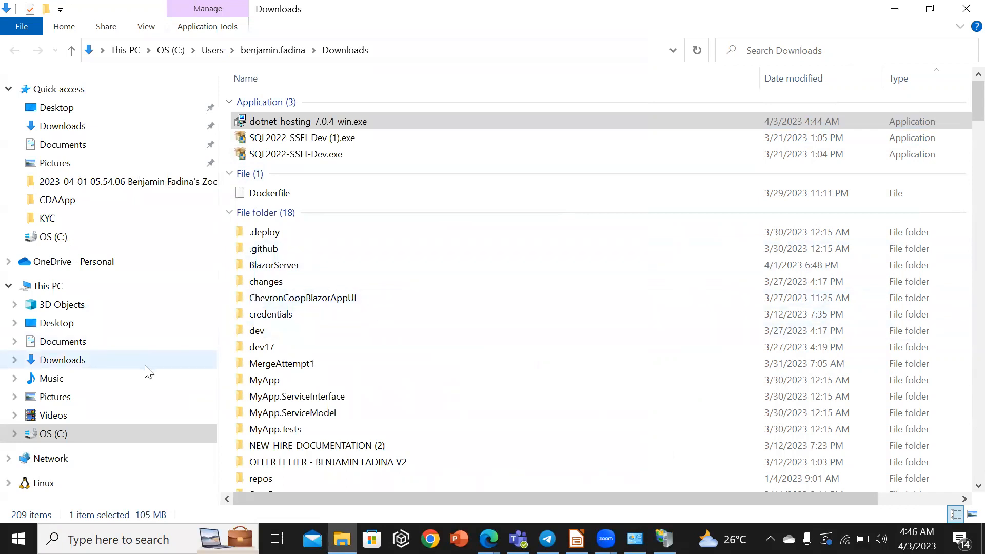
Launch Visual Studio 2022 as administrator.
{"action": "left_click", "coordinate": [72, 436]}
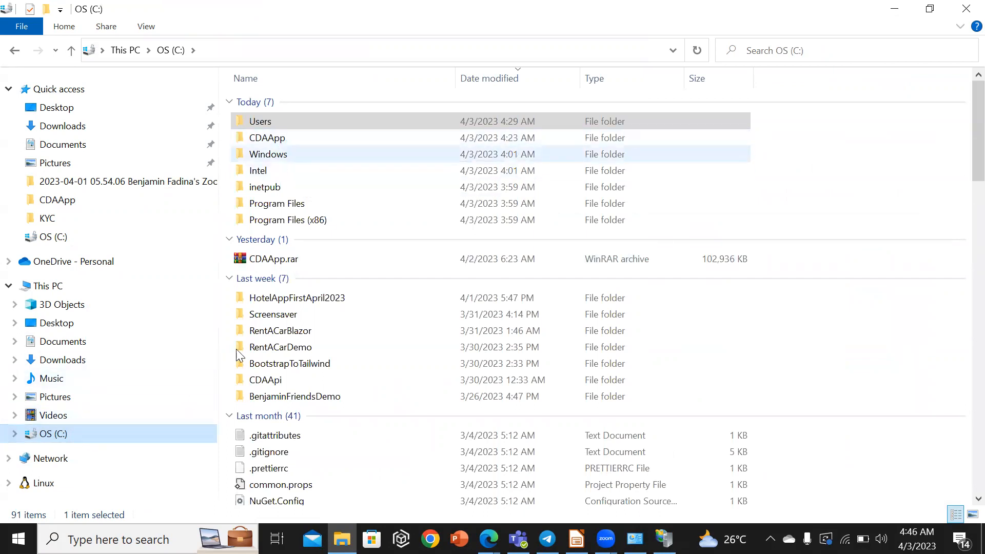
{"action": "left_click", "coordinate": [69, 540]}
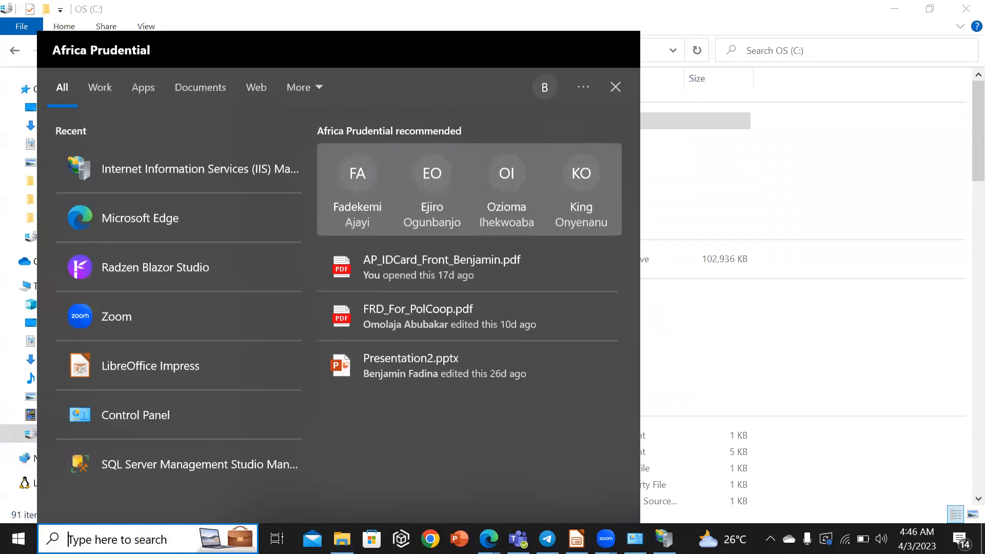
{"action": "type", "text": "vi"}
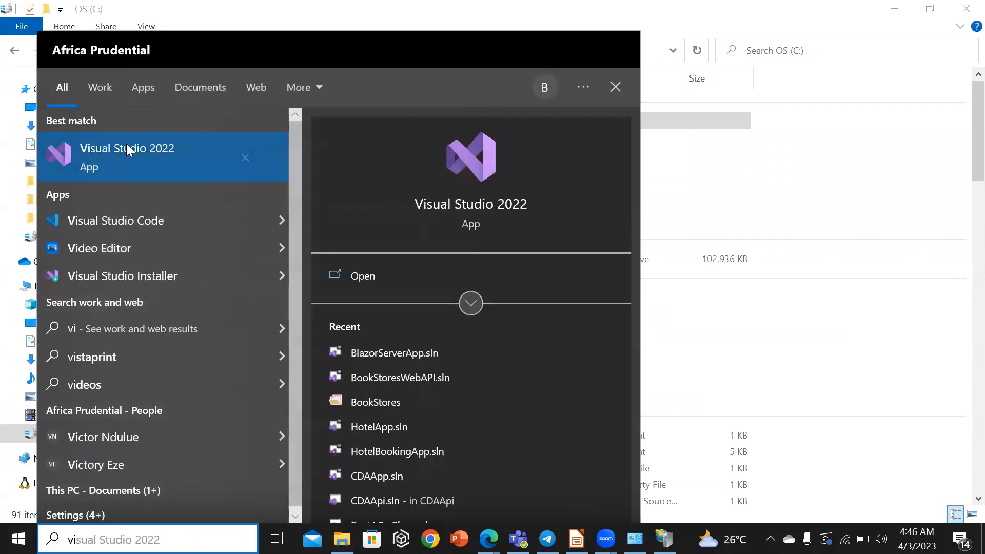
{"action": "right_click", "coordinate": [121, 159]}
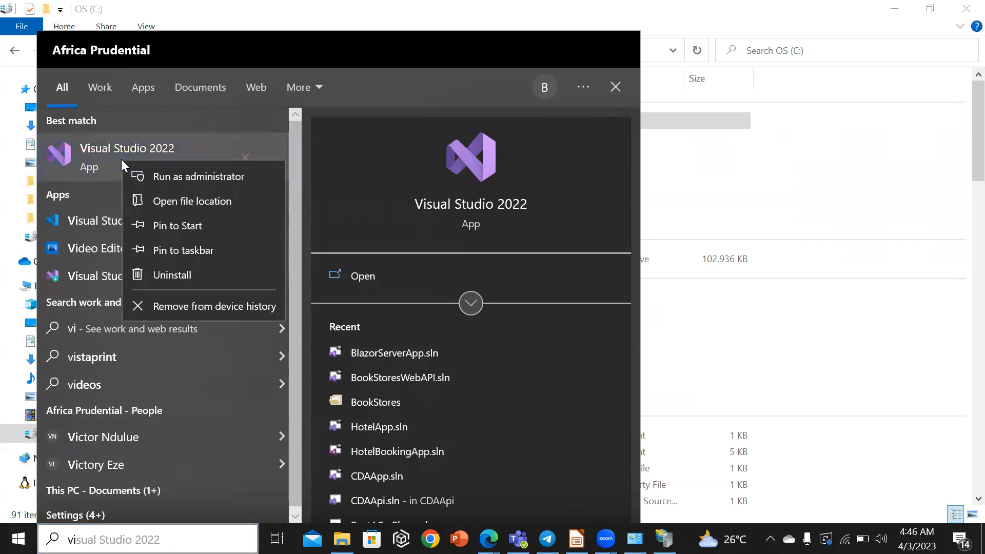
{"action": "left_click", "coordinate": [189, 176]}
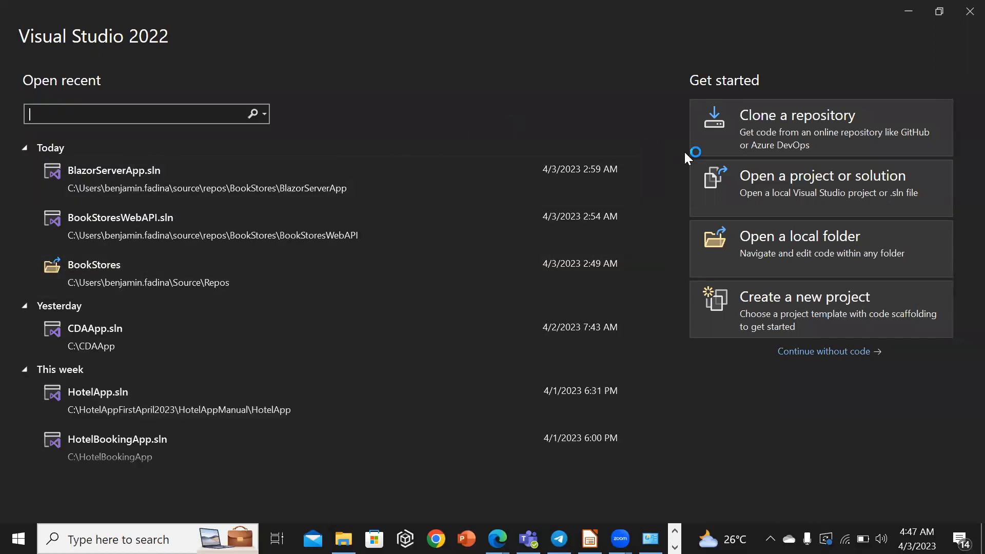
Open the CDAApp.sln solution from the C:\CDAApp folder.
{"action": "left_click", "coordinate": [799, 188]}
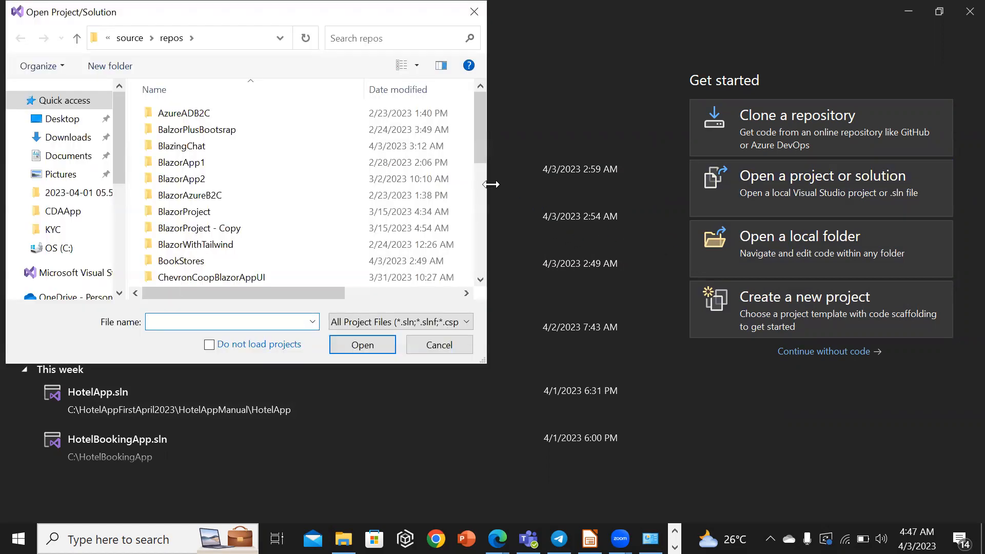
{"action": "left_click", "coordinate": [75, 250]}
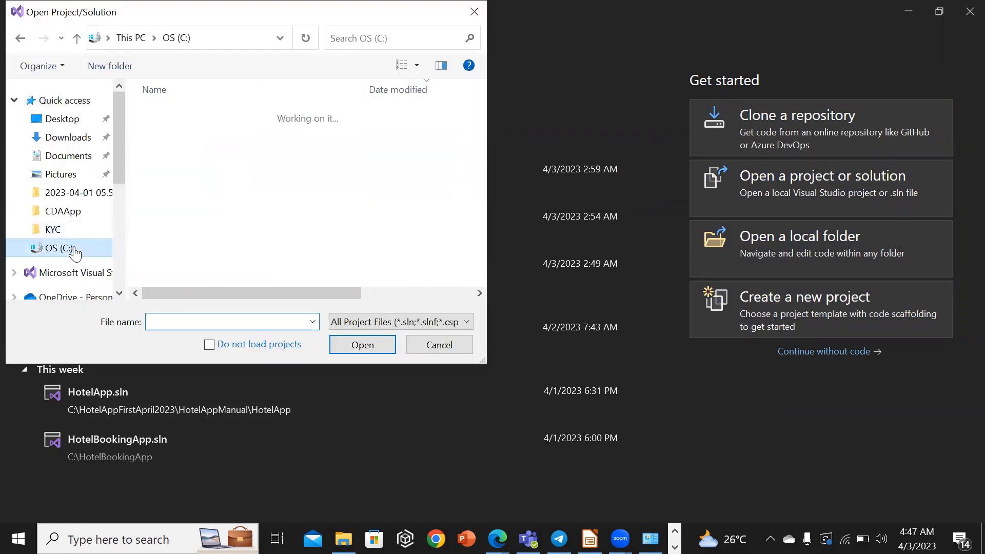
{"action": "double_click", "coordinate": [205, 164]}
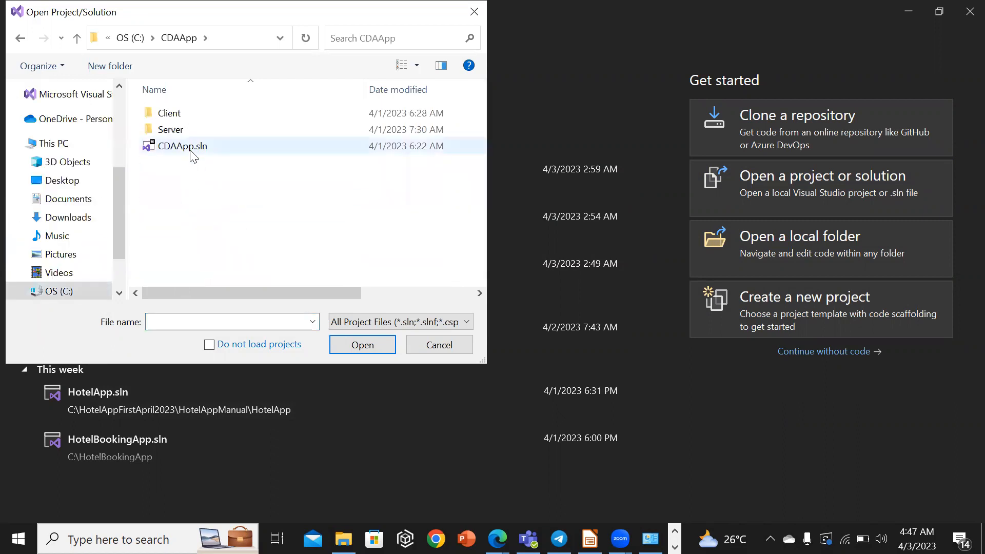
{"action": "left_click", "coordinate": [191, 150]}
{"action": "left_click", "coordinate": [363, 344]}
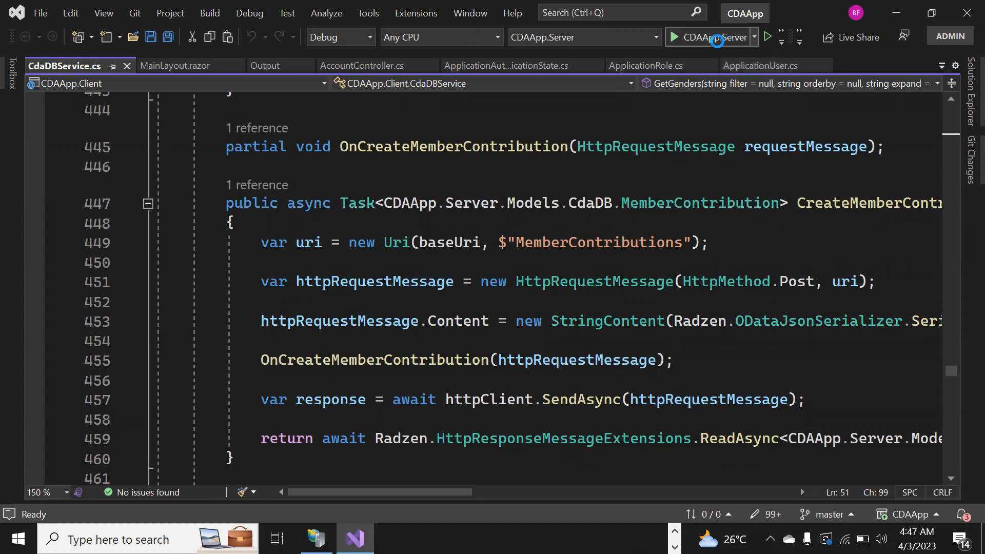
Run CDAApp.Server and view its login page at localhost:5001 in the browser.
{"action": "left_click", "coordinate": [717, 38]}
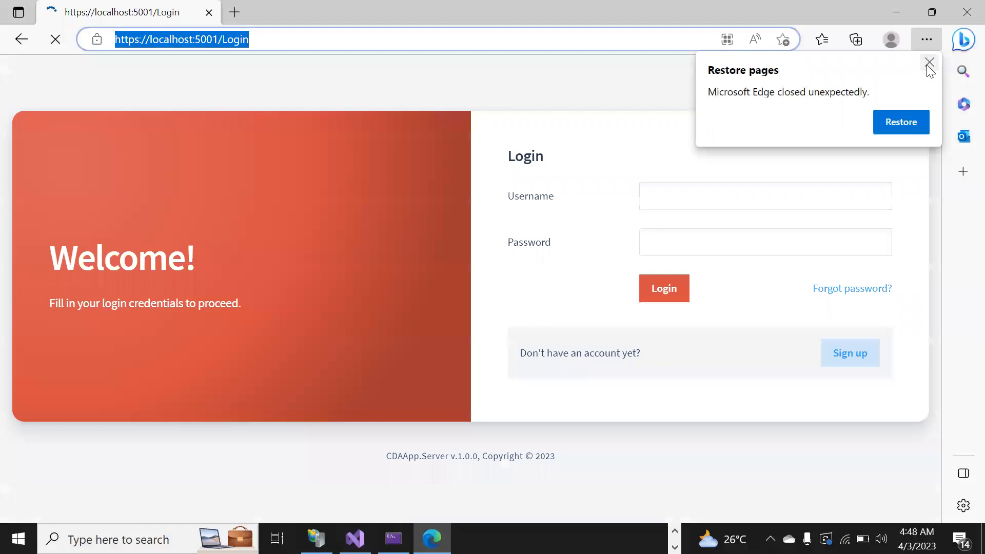
{"action": "left_click", "coordinate": [928, 63]}
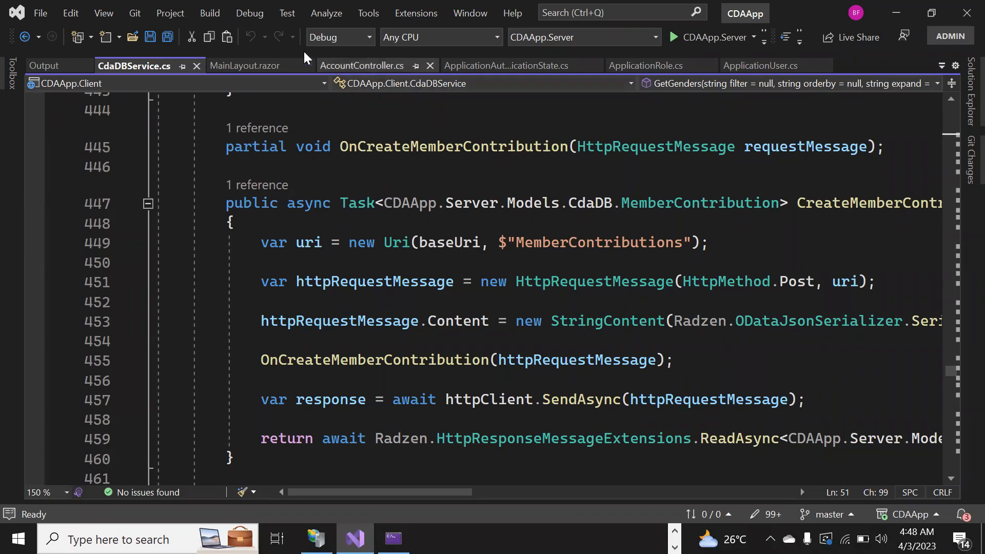
{"action": "left_click", "coordinate": [259, 15]}
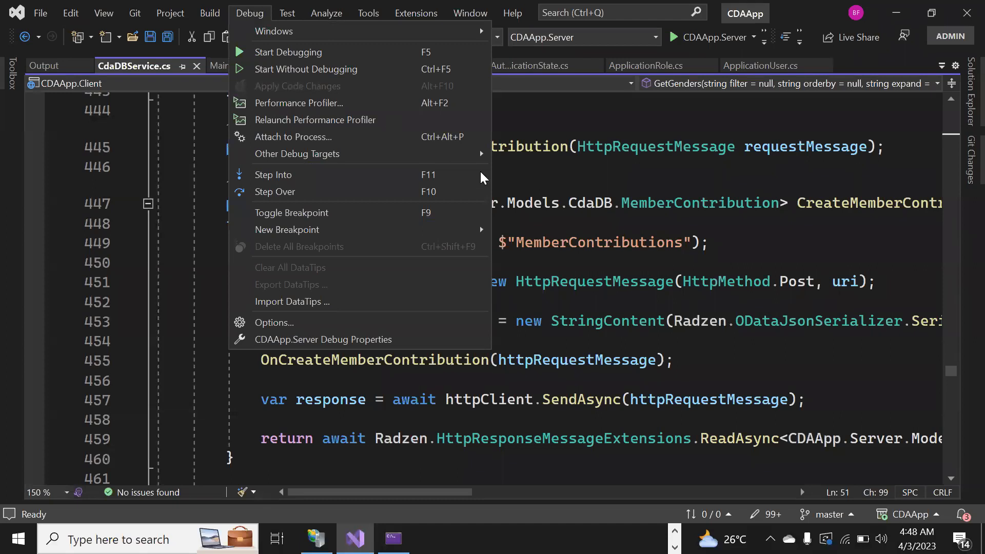
{"action": "left_click", "coordinate": [675, 277]}
{"action": "double_click", "coordinate": [674, 277]}
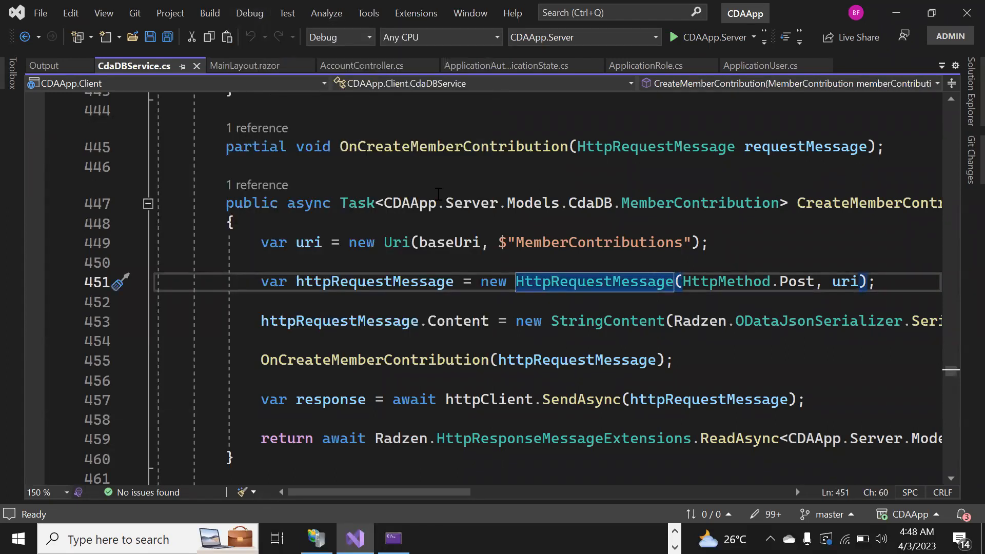
{"action": "left_click", "coordinate": [172, 21]}
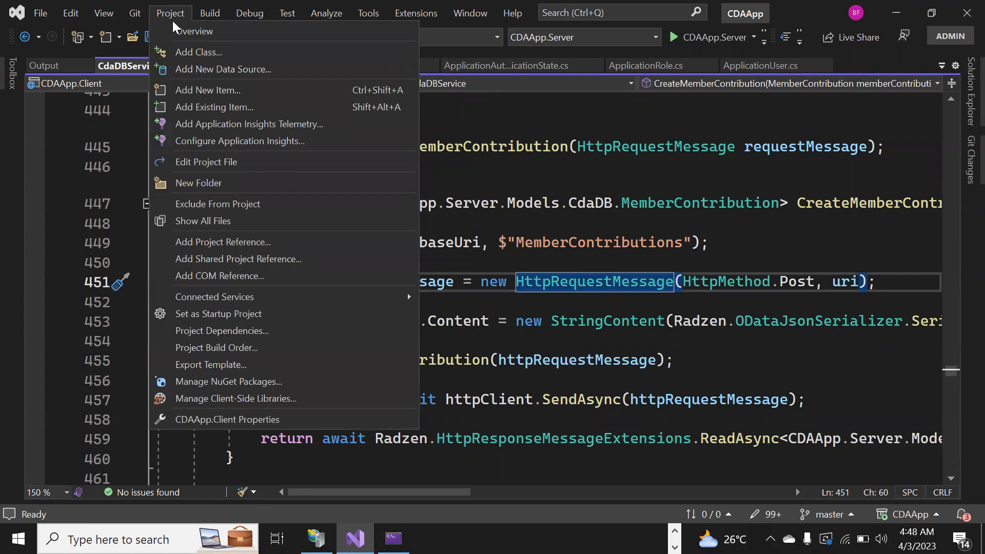
{"action": "key", "text": "Right"}
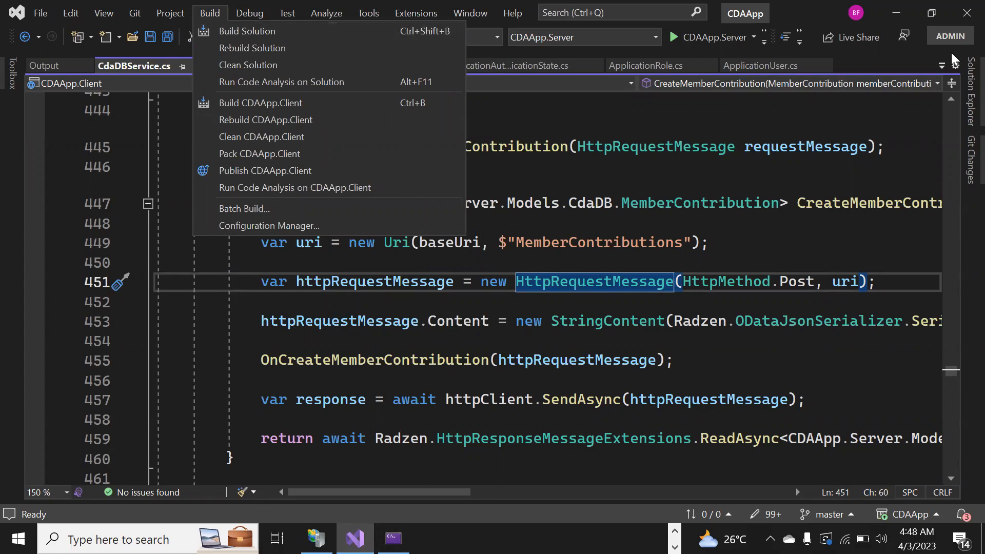
Open the CDAApp.Server project file from Solution Explorer, then open the project's Publish page.
{"action": "left_click", "coordinate": [960, 88]}
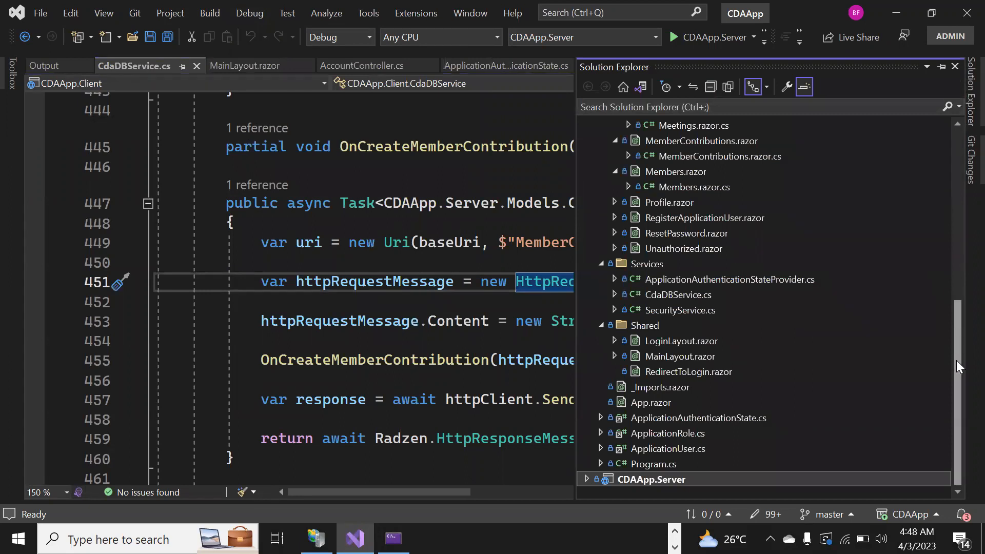
{"action": "right_click", "coordinate": [630, 480]}
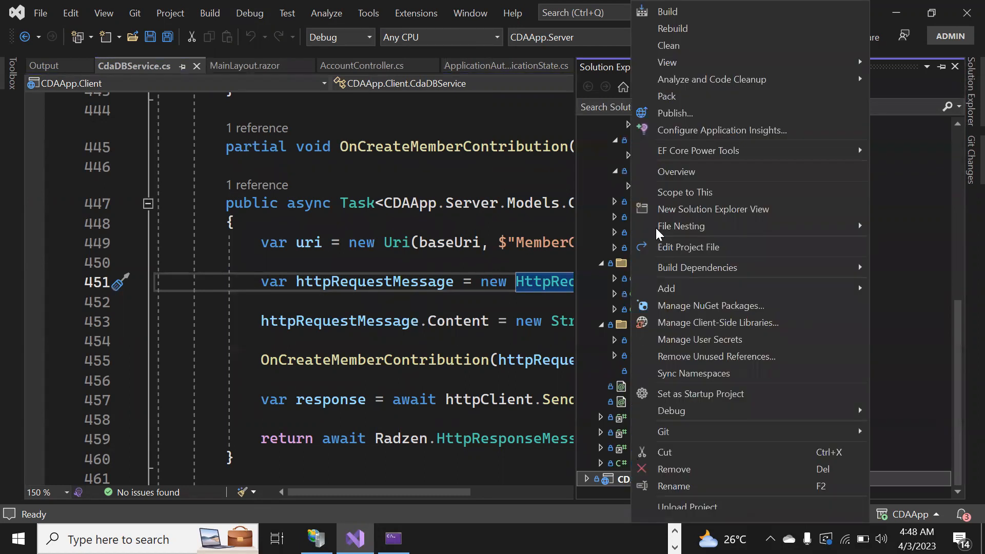
{"action": "left_click", "coordinate": [922, 460]}
{"action": "left_click", "coordinate": [636, 485]}
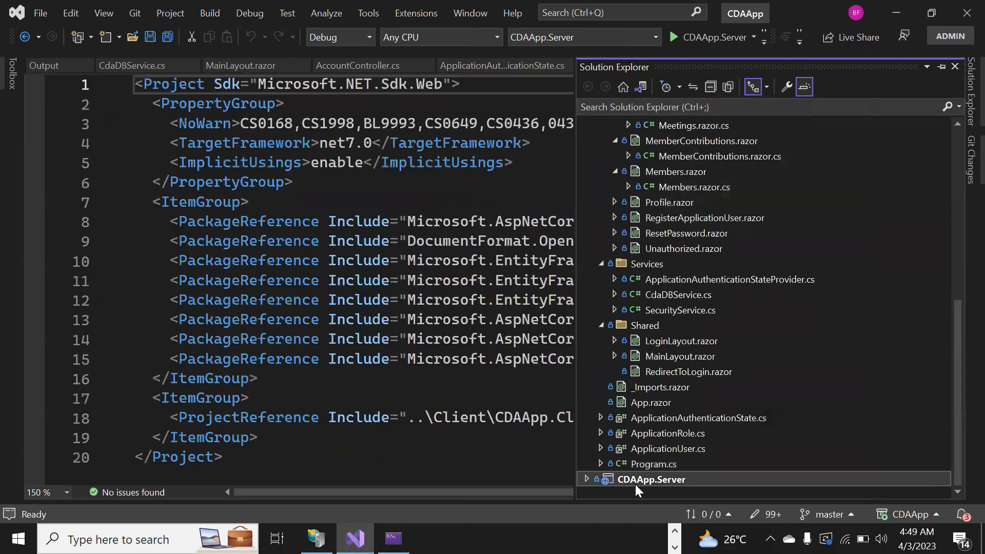
{"action": "right_click", "coordinate": [636, 485]}
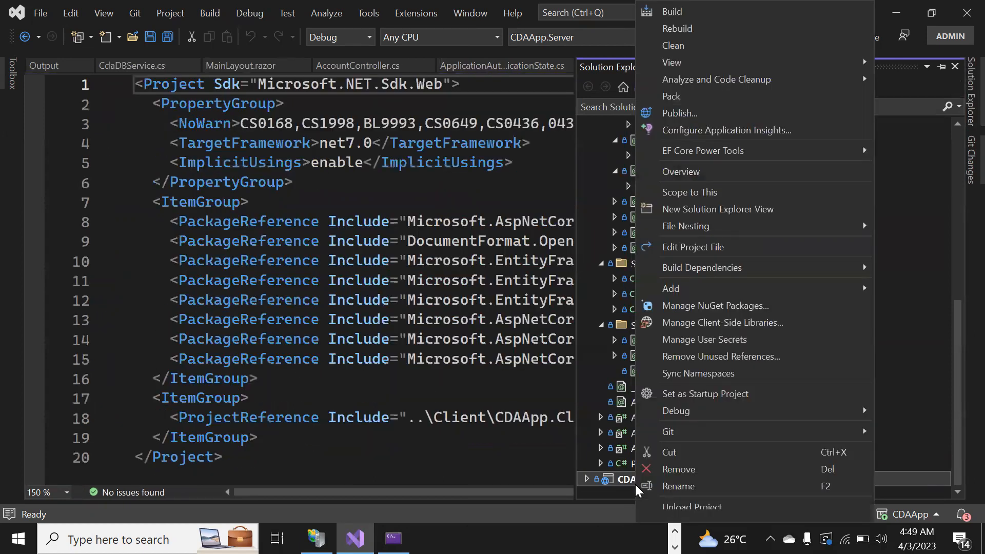
{"action": "left_click", "coordinate": [681, 119]}
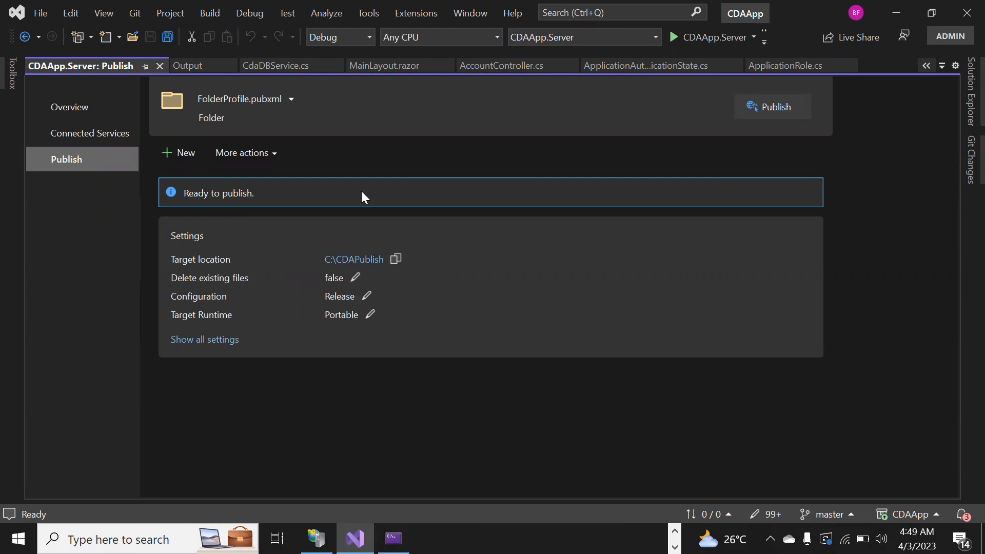
Start a new Web Server (IIS) publish profile using Web Deploy.
{"action": "left_click", "coordinate": [180, 153]}
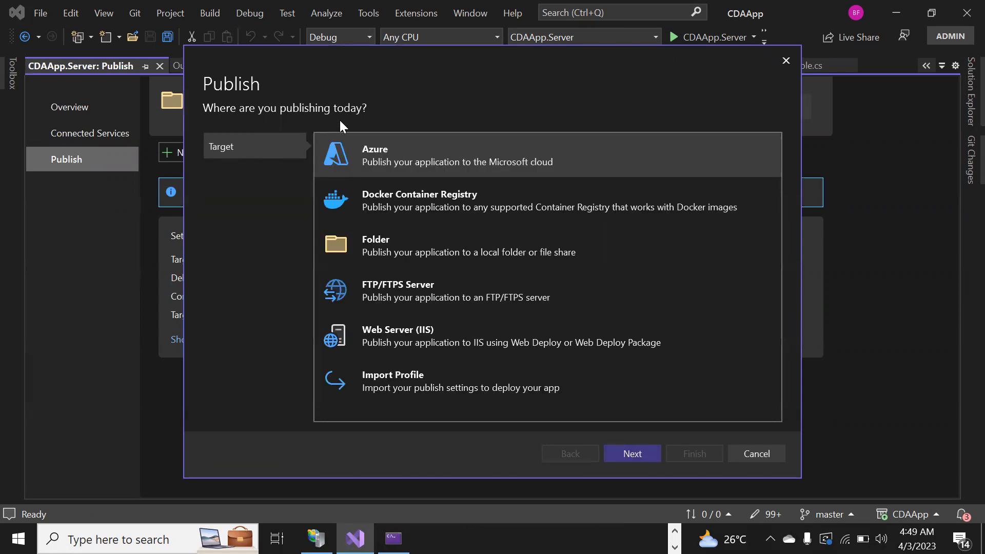
{"action": "left_click", "coordinate": [419, 247]}
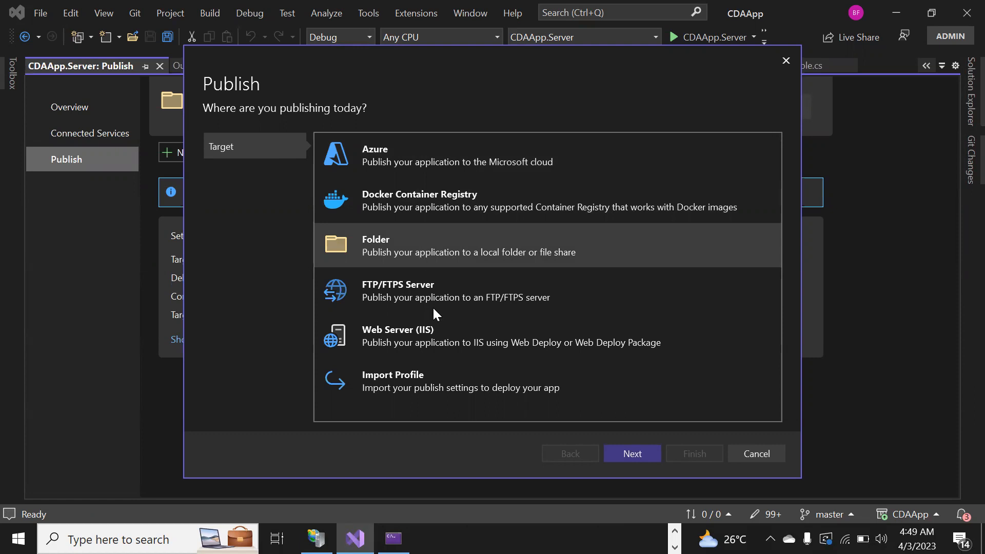
{"action": "left_click", "coordinate": [431, 332]}
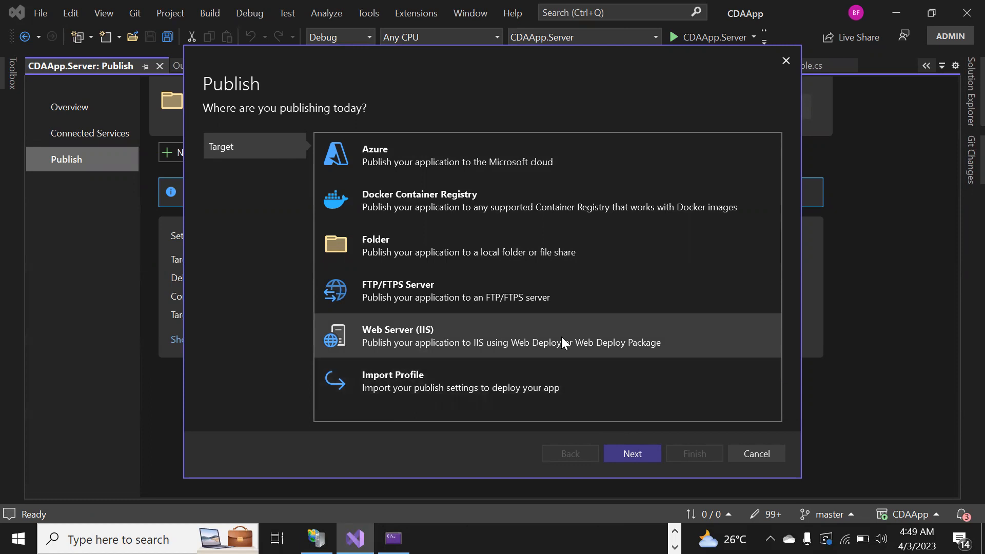
{"action": "left_click", "coordinate": [629, 456]}
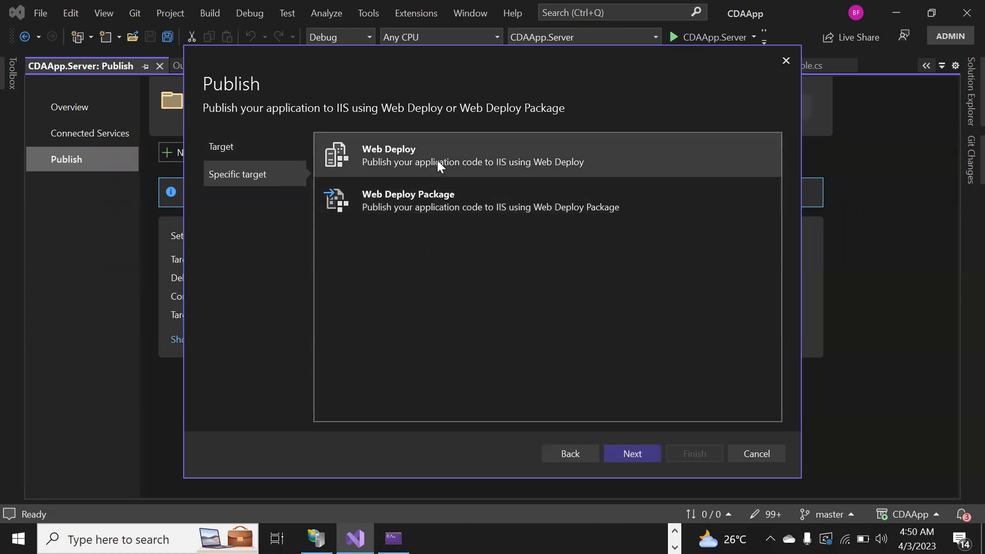
{"action": "left_click", "coordinate": [630, 455]}
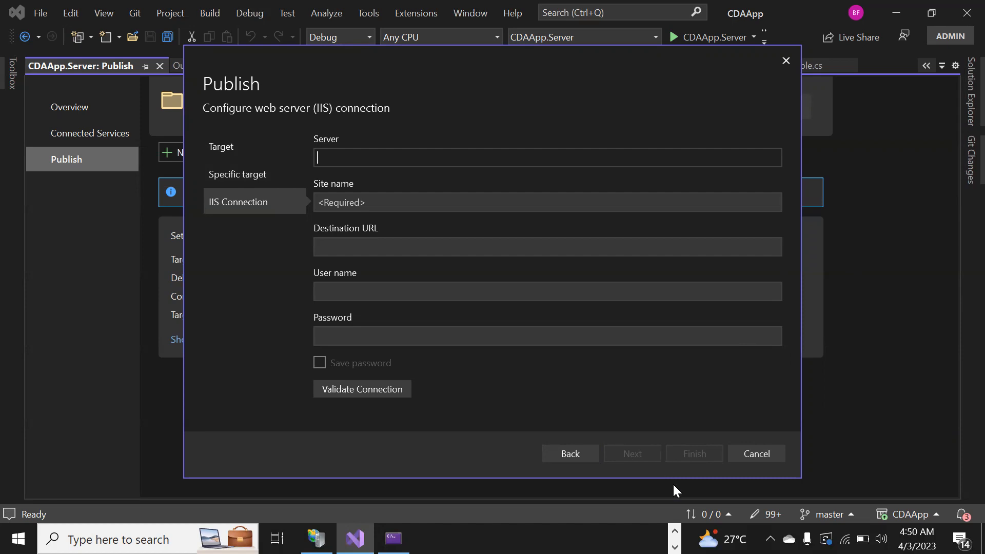
Look up the computer name in IIS Manager, then enter it as the server and CDAApp as the site name.
{"action": "left_click", "coordinate": [316, 539]}
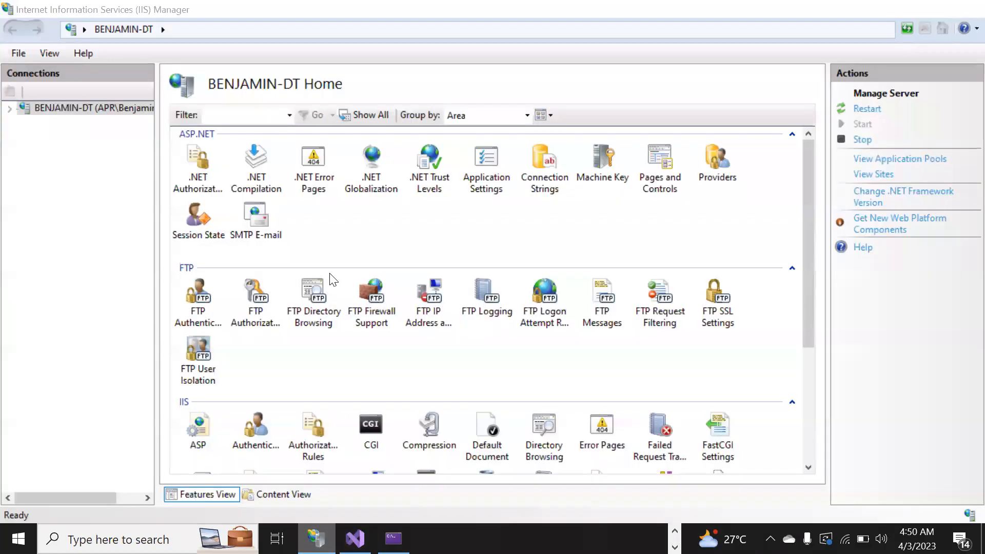
{"action": "key", "text": "alt+Tab"}
{"action": "type", "text": "BE"}
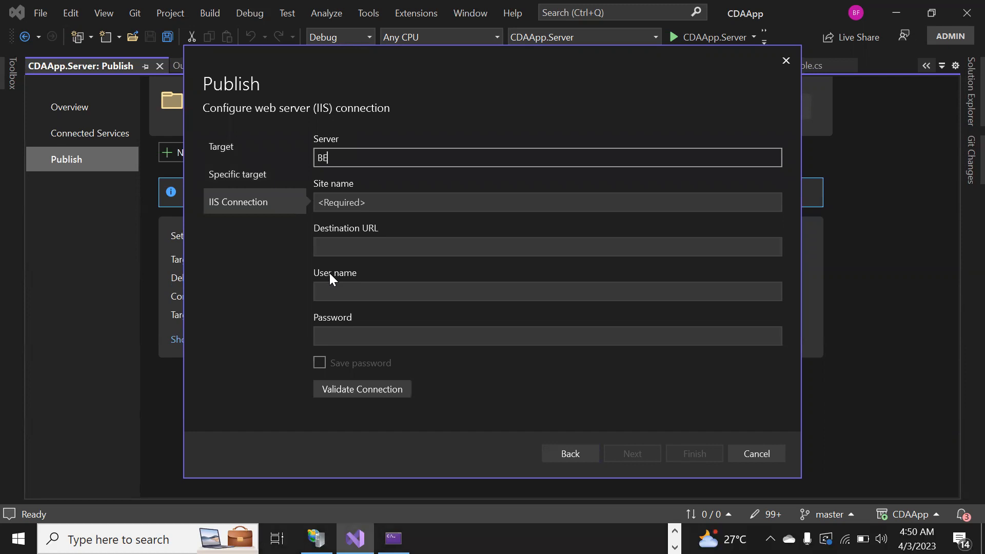
{"action": "type", "text": "NJAMIN-DT"}
{"action": "left_click", "coordinate": [376, 199]}
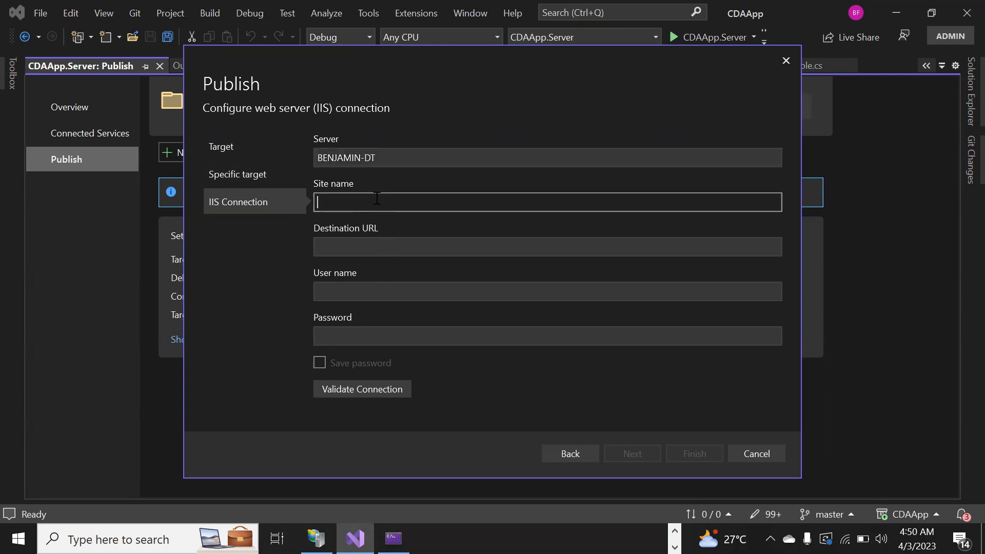
{"action": "type", "text": "CD"}
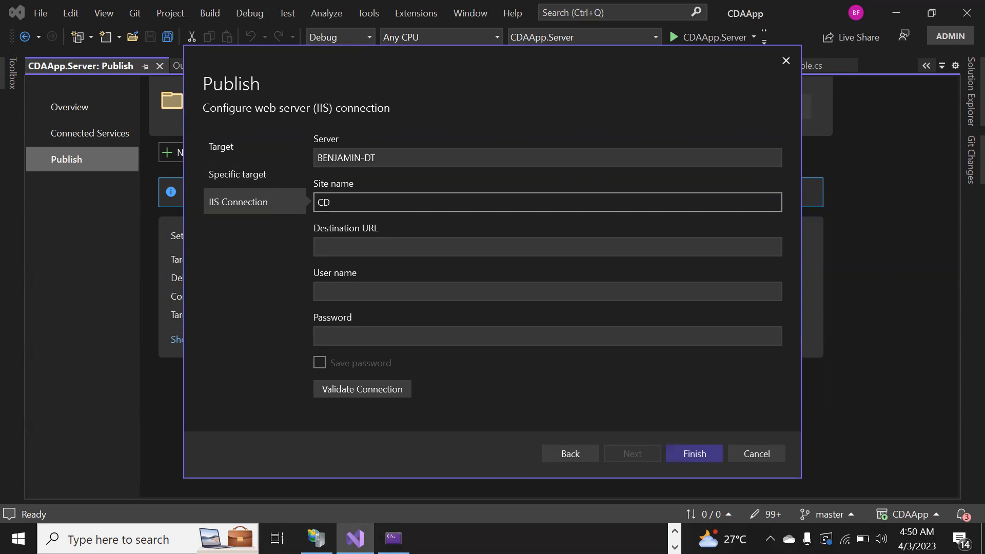
{"action": "type", "text": "A"}
{"action": "type", "text": "App"}
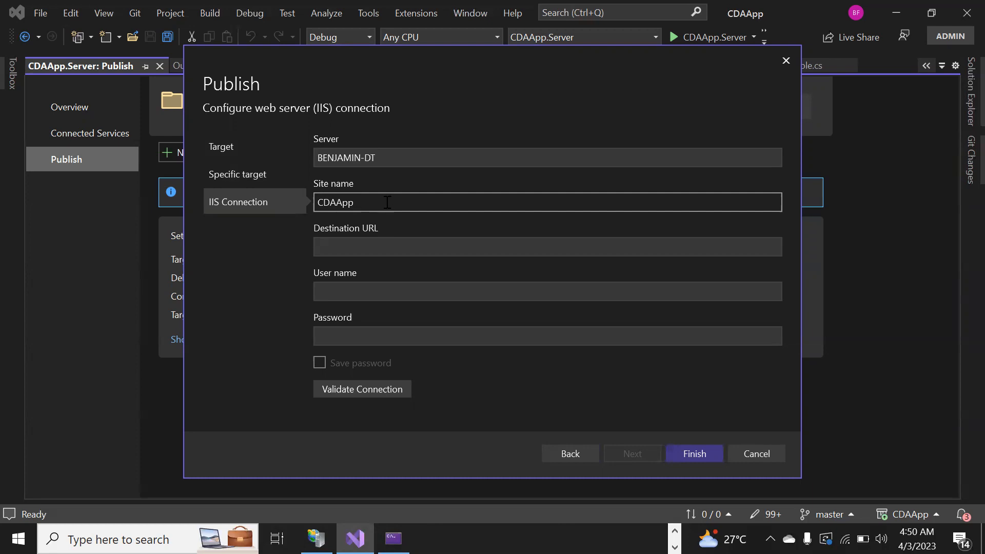
Begin entering an https destination URL, then cancel the IIS publish profile.
{"action": "left_click", "coordinate": [376, 249]}
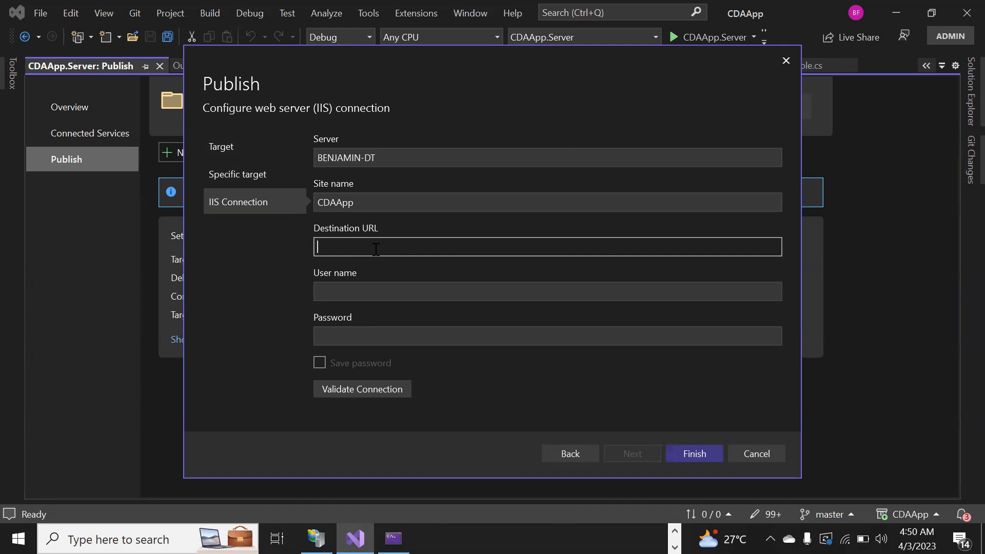
{"action": "type", "text": "https:"}
{"action": "left_click", "coordinate": [747, 456]}
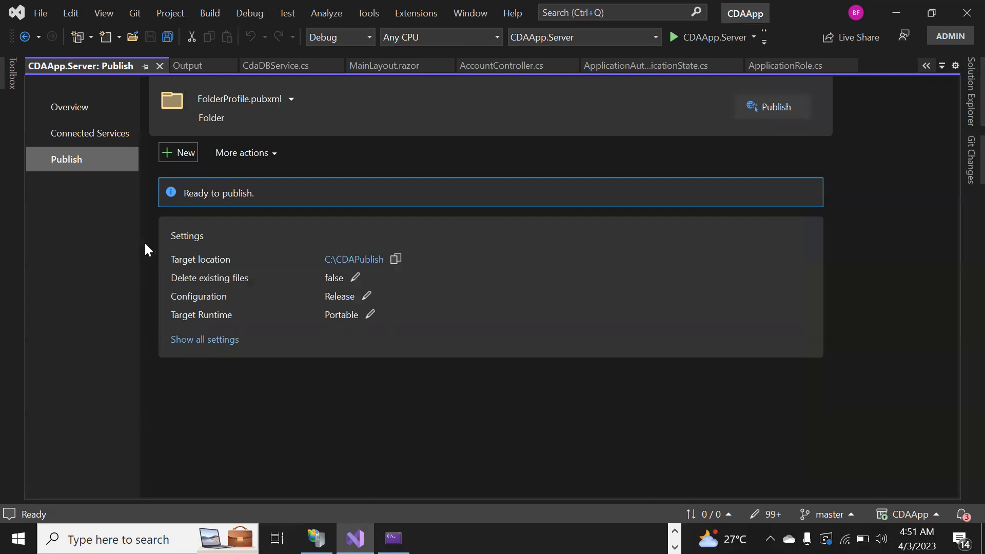
Start a new publish profile with the Folder target.
{"action": "left_click", "coordinate": [180, 153]}
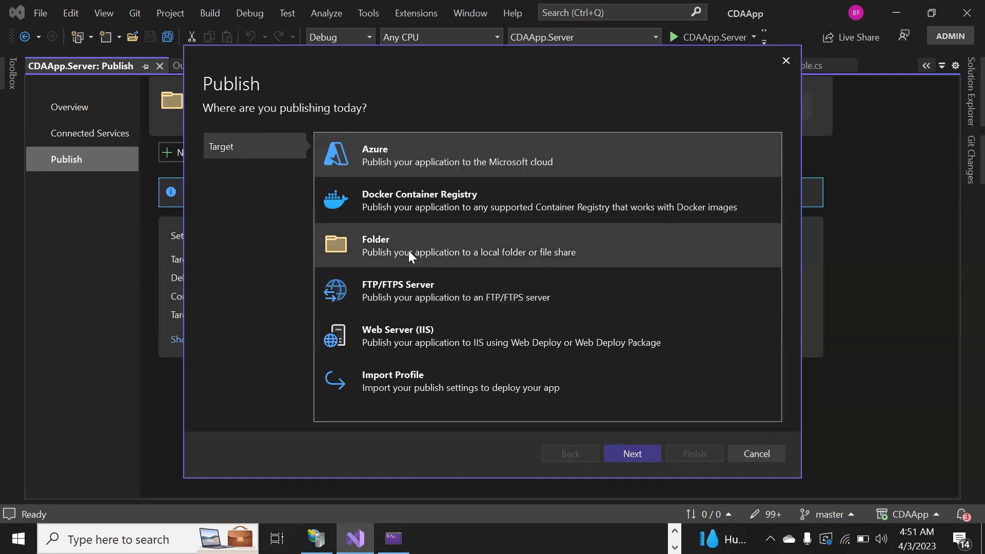
{"action": "left_click", "coordinate": [398, 248]}
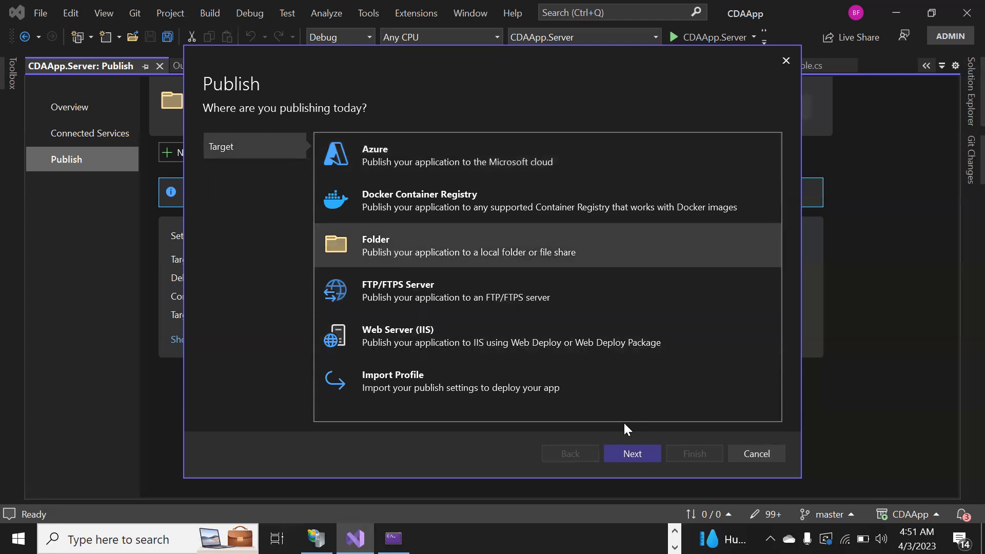
{"action": "left_click", "coordinate": [631, 455]}
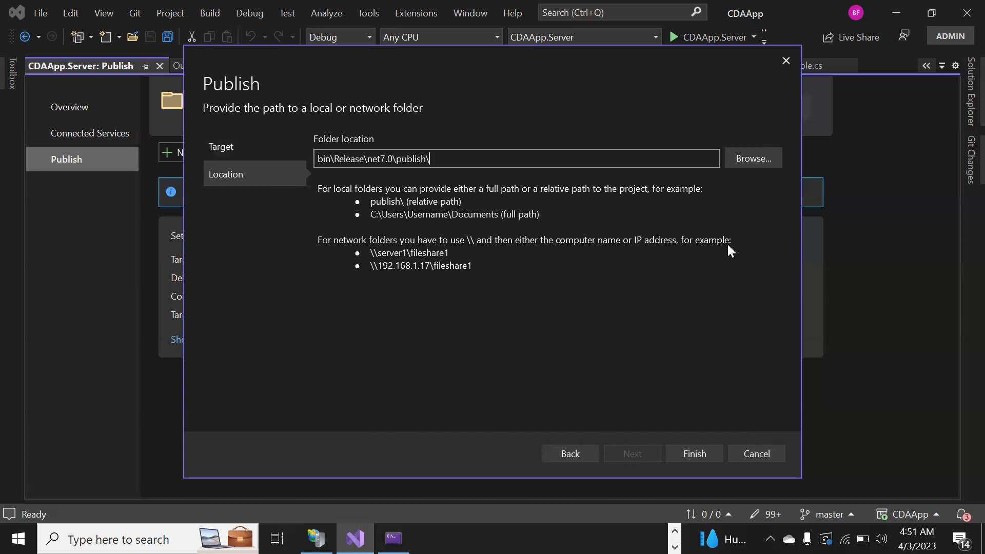
Create a new folder named MyCDAFolder on drive C: and choose it as the publish folder location.
{"action": "left_click", "coordinate": [754, 159]}
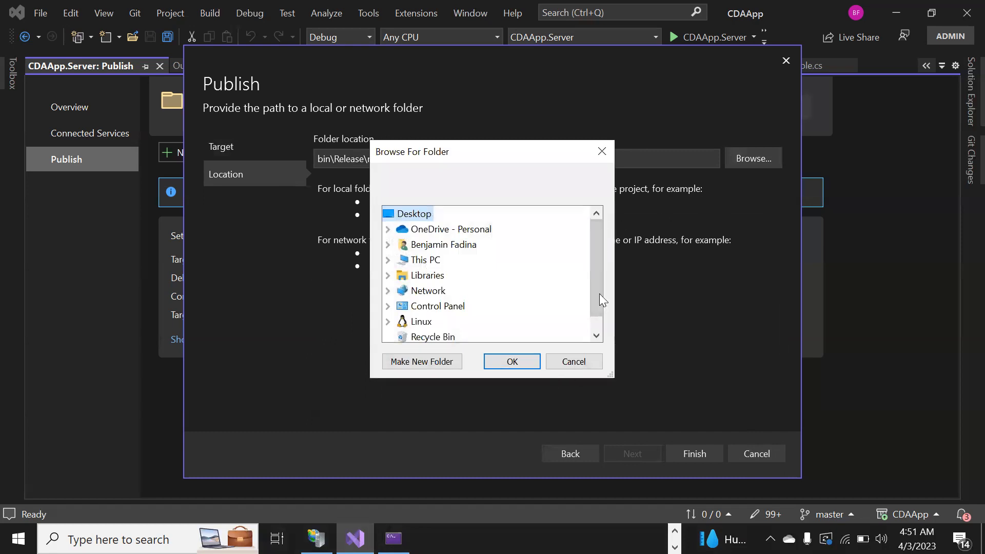
{"action": "left_click_drag", "start_coordinate": [593, 258], "coordinate": [599, 322]}
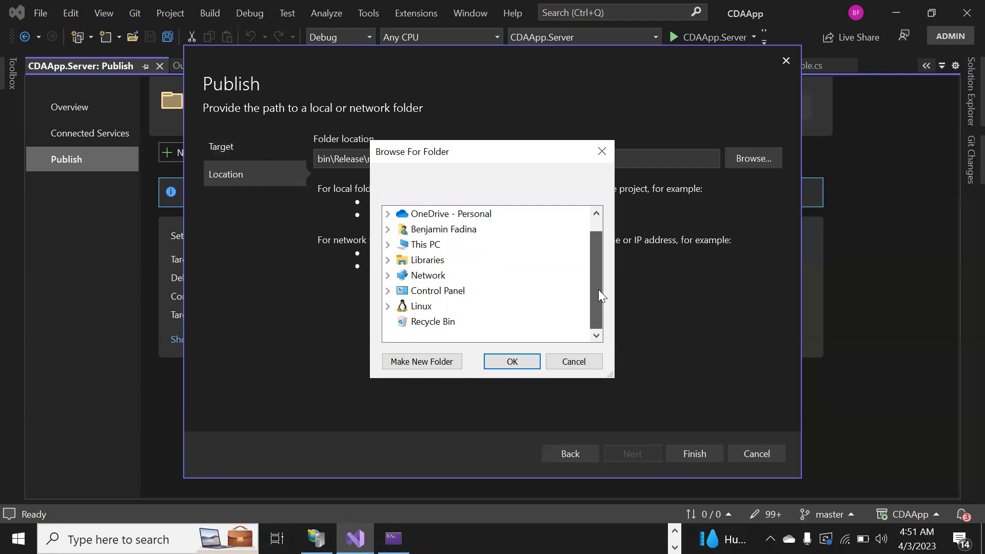
{"action": "left_click", "coordinate": [388, 245]}
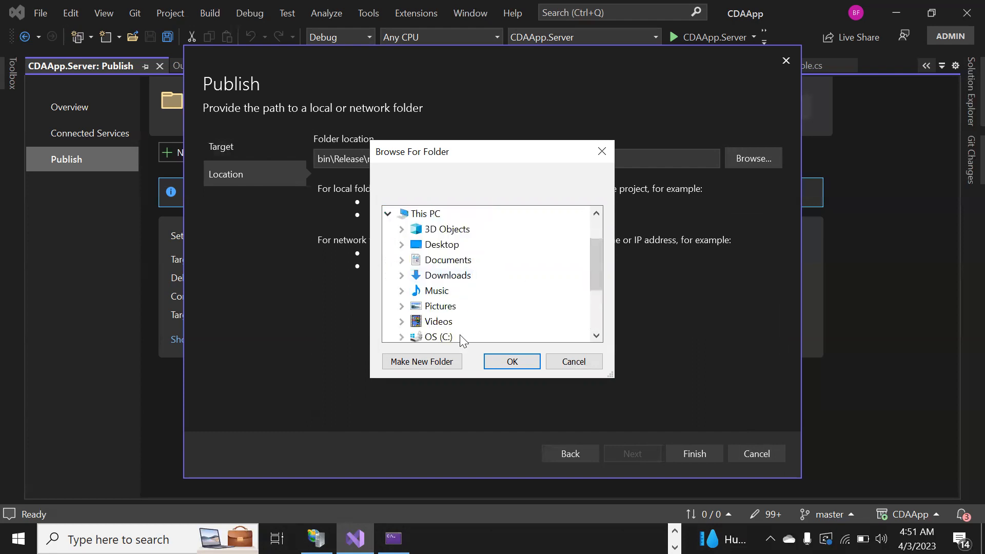
{"action": "left_click_drag", "start_coordinate": [594, 264], "coordinate": [594, 291]}
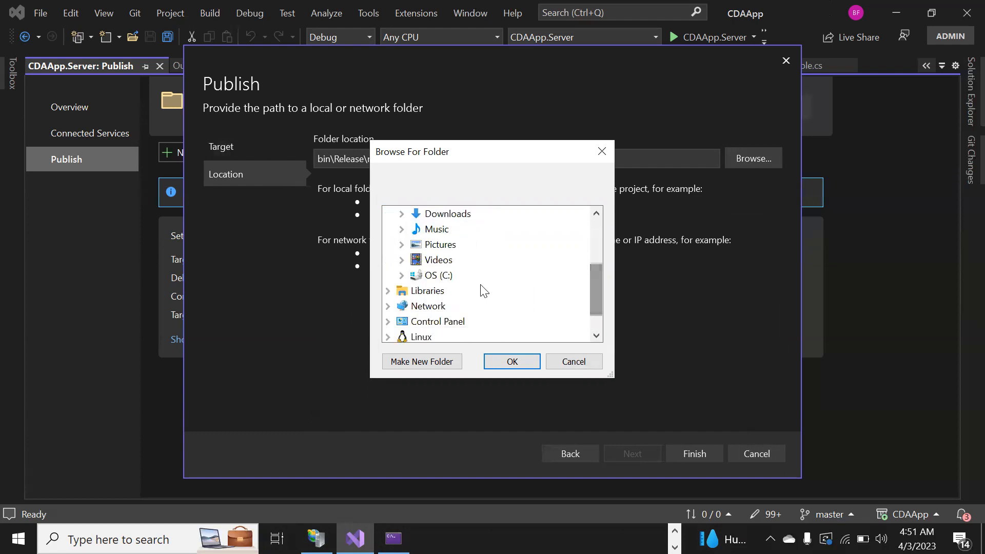
{"action": "left_click", "coordinate": [448, 275]}
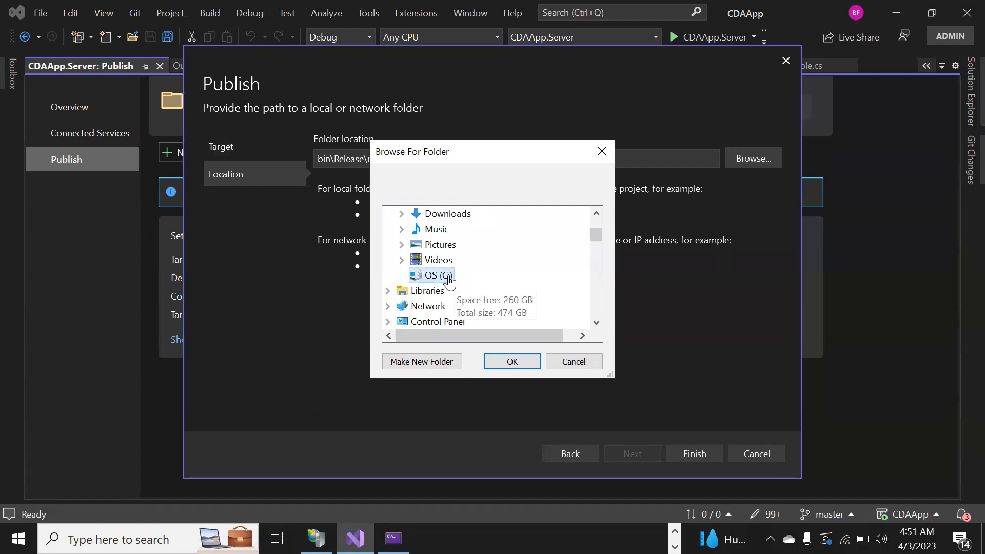
{"action": "left_click", "coordinate": [437, 362]}
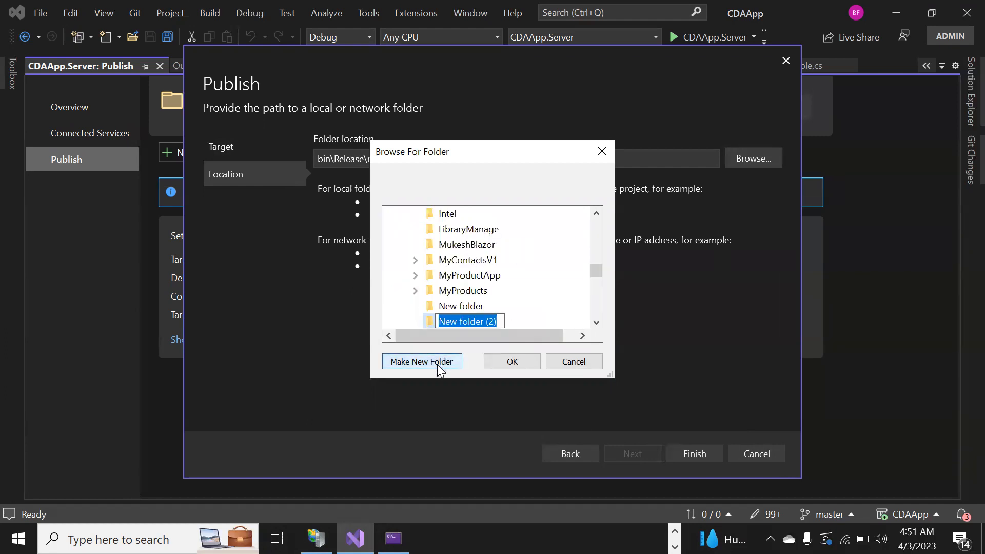
{"action": "type", "text": "MyCDAFolder"}
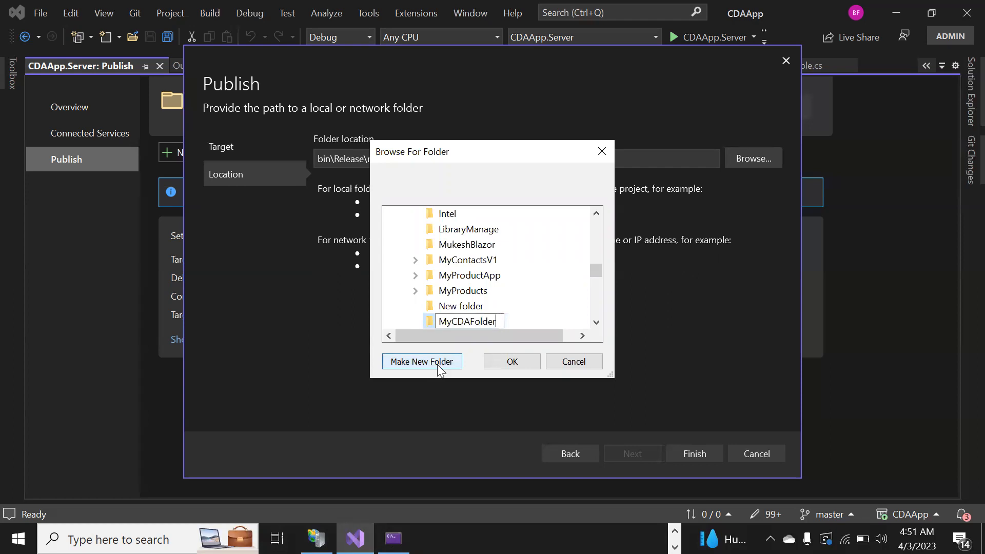
{"action": "key", "text": "Escape"}
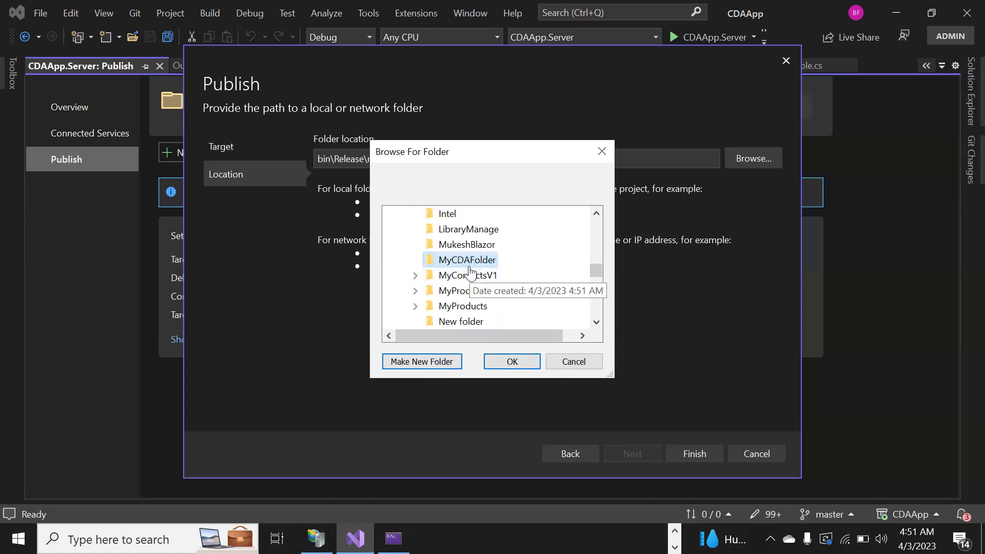
{"action": "left_click", "coordinate": [513, 361]}
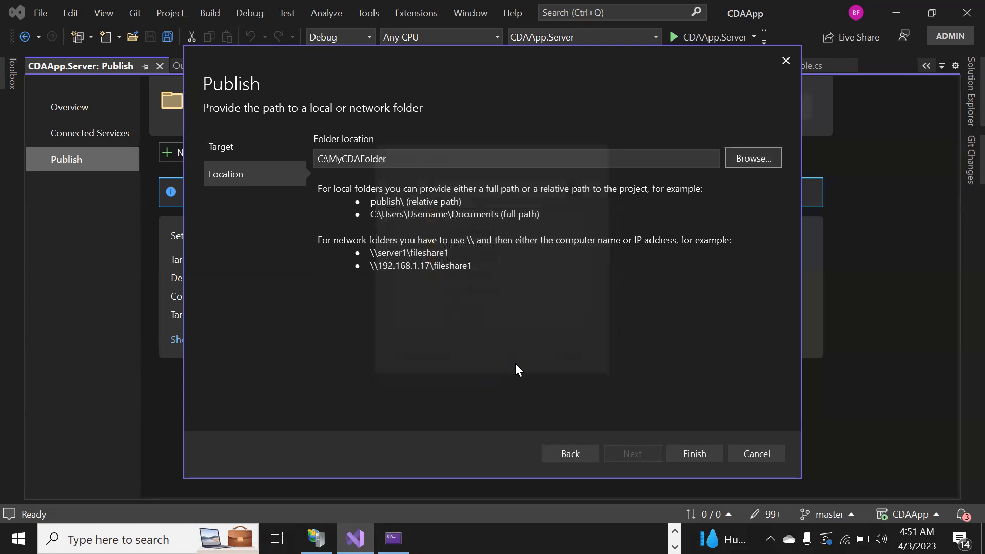
Finish creating the folder publish profile, then open and close its publish settings without changes.
{"action": "left_click", "coordinate": [693, 453]}
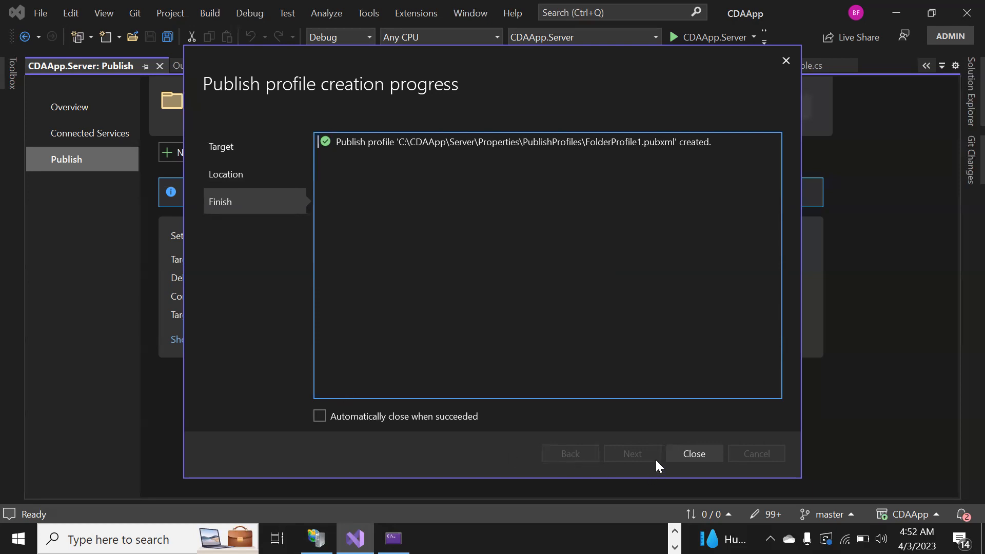
{"action": "left_click", "coordinate": [675, 452]}
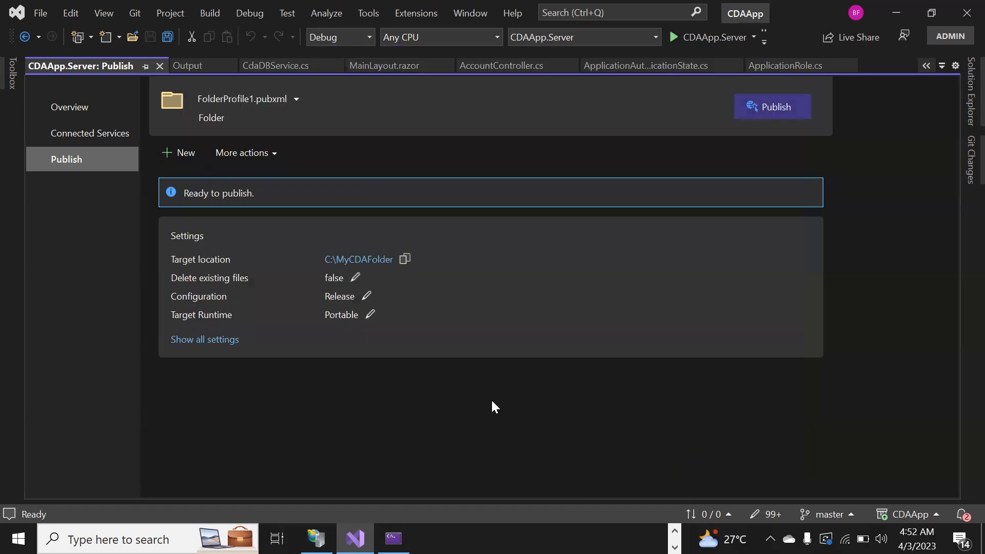
{"action": "left_click", "coordinate": [353, 281]}
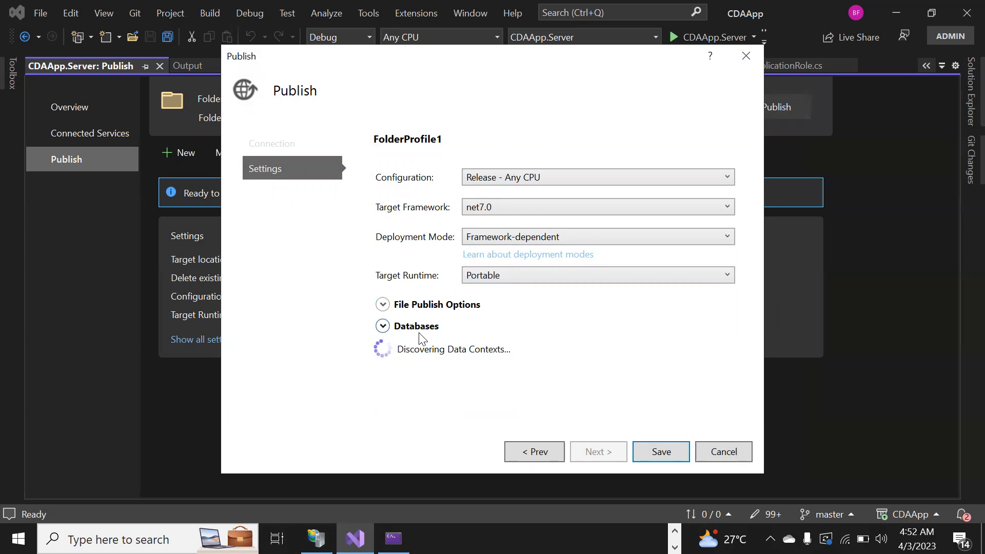
{"action": "left_click", "coordinate": [708, 461]}
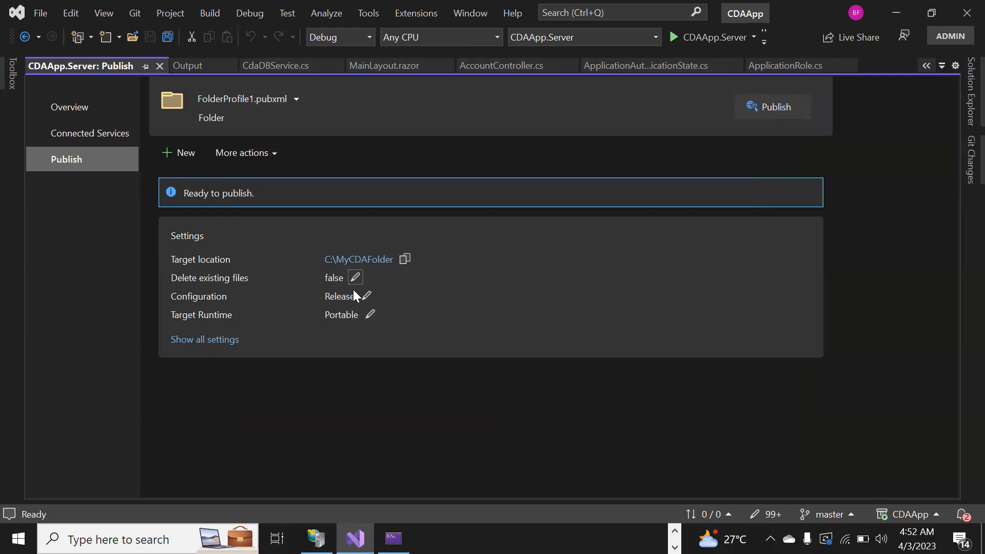
Publish CDAApp.Server using the new MyCDAFolder profile.
{"action": "left_click", "coordinate": [777, 109]}
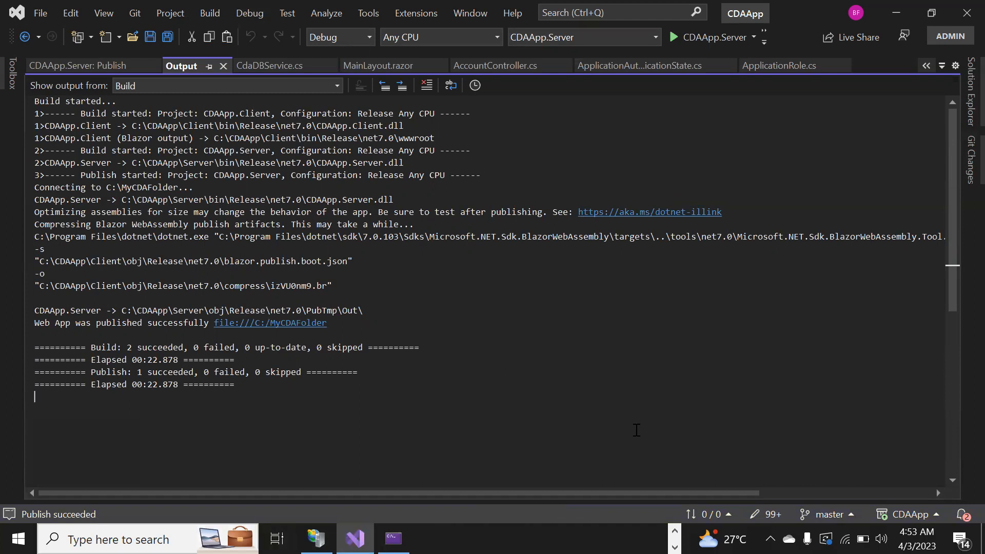
{"action": "left_click", "coordinate": [983, 543]}
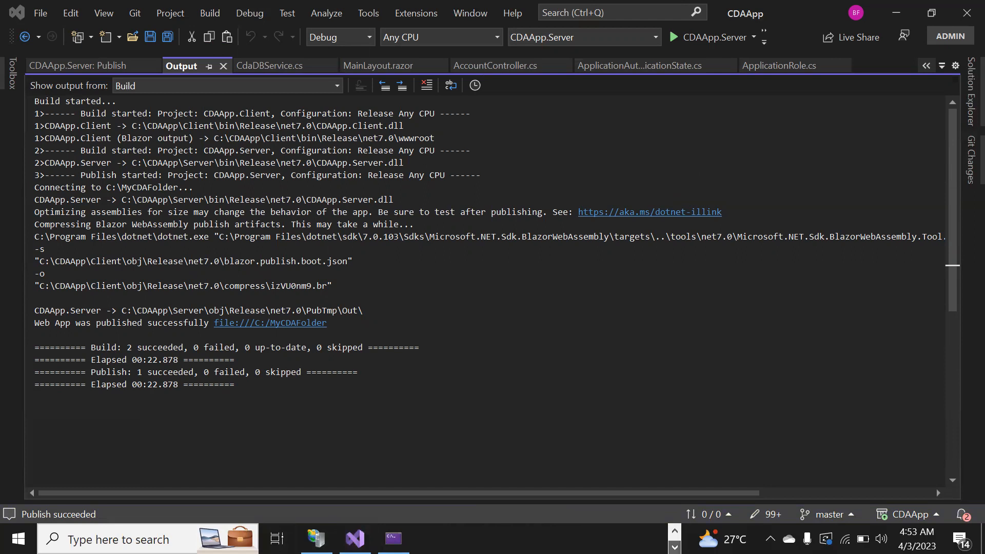
Switch to File Explorer and inspect the published files inside C:\MyCDAFolder.
{"action": "left_click", "coordinate": [960, 103]}
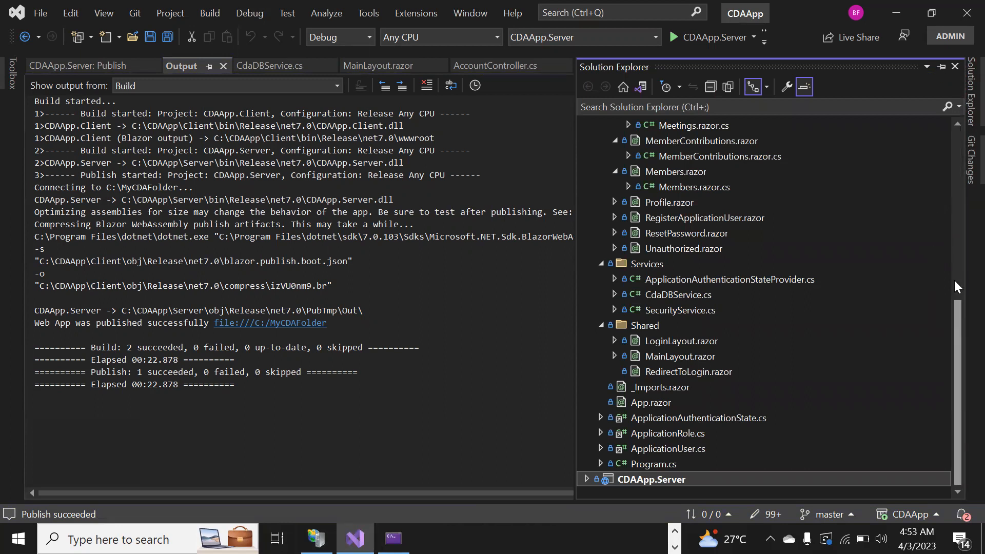
{"action": "scroll", "coordinate": [955, 282], "scroll_direction": "up", "scroll_amount": 6}
{"action": "left_click", "coordinate": [892, 11]}
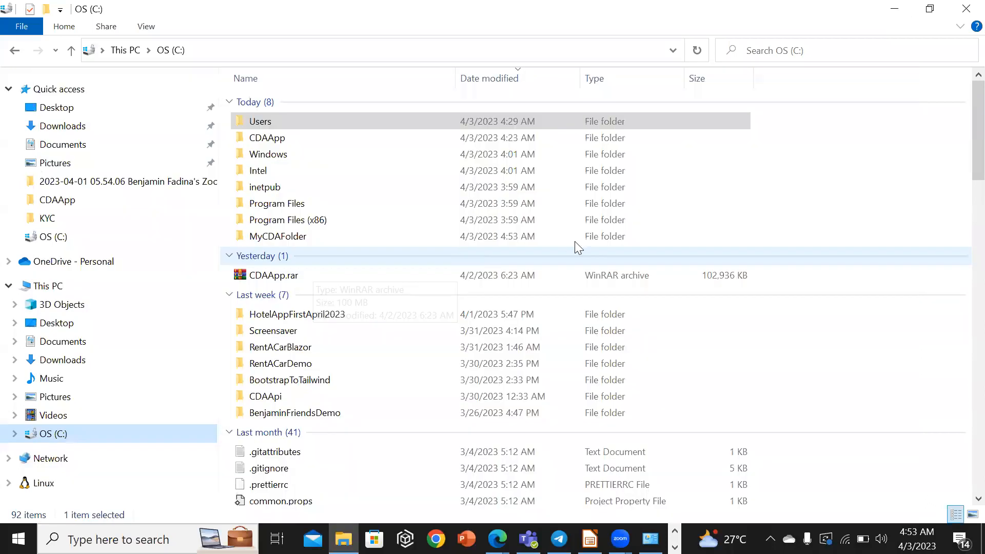
{"action": "left_click", "coordinate": [340, 237]}
{"action": "double_click", "coordinate": [339, 237]}
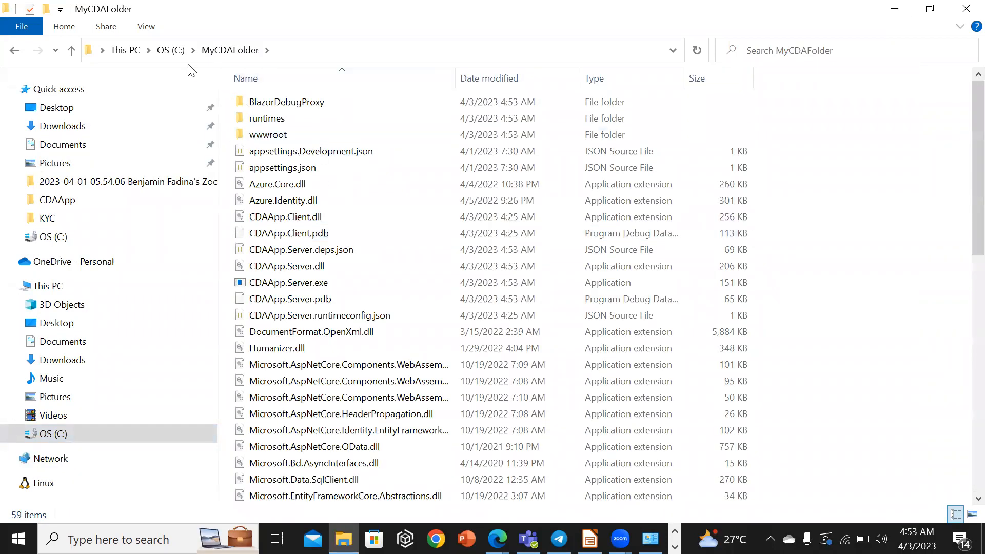
{"action": "left_click", "coordinate": [171, 49]}
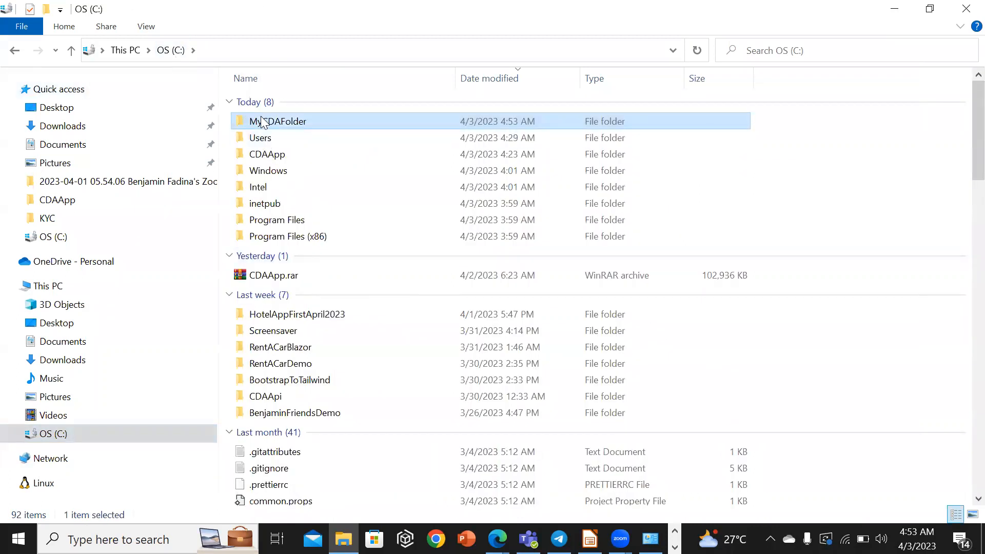
Copy the MyCDAFolder folder from C: into C:\inetpub\wwwroot.
{"action": "right_click", "coordinate": [261, 122]}
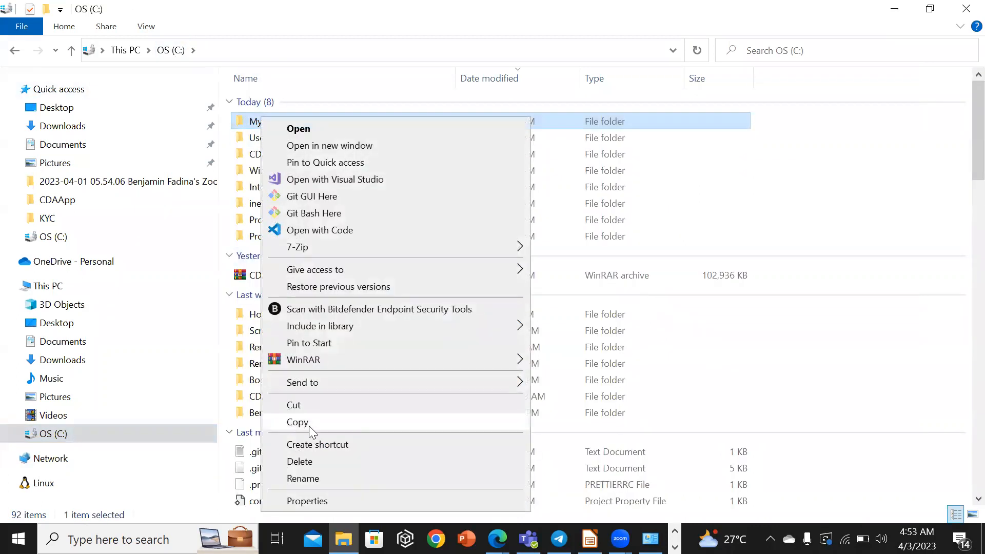
{"action": "left_click", "coordinate": [310, 423]}
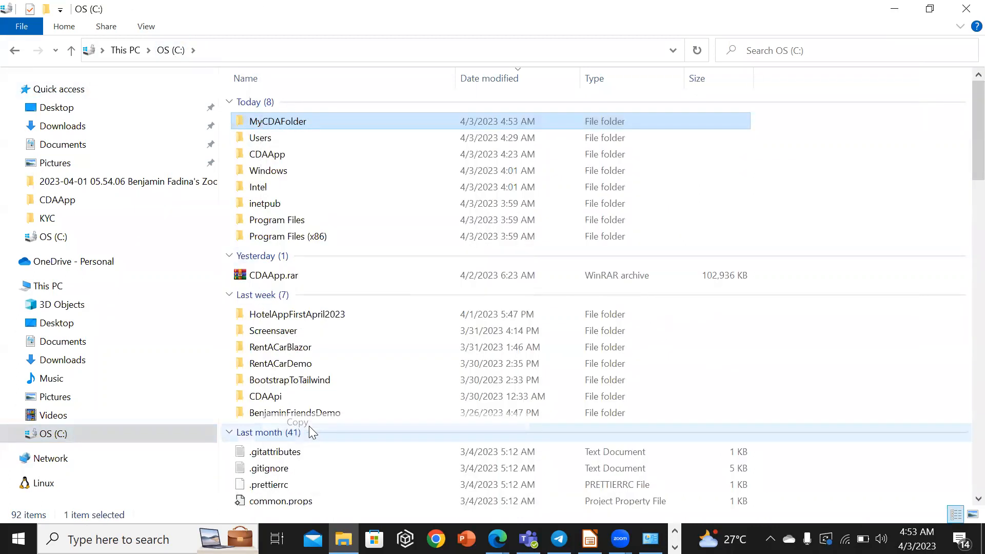
{"action": "double_click", "coordinate": [275, 205]}
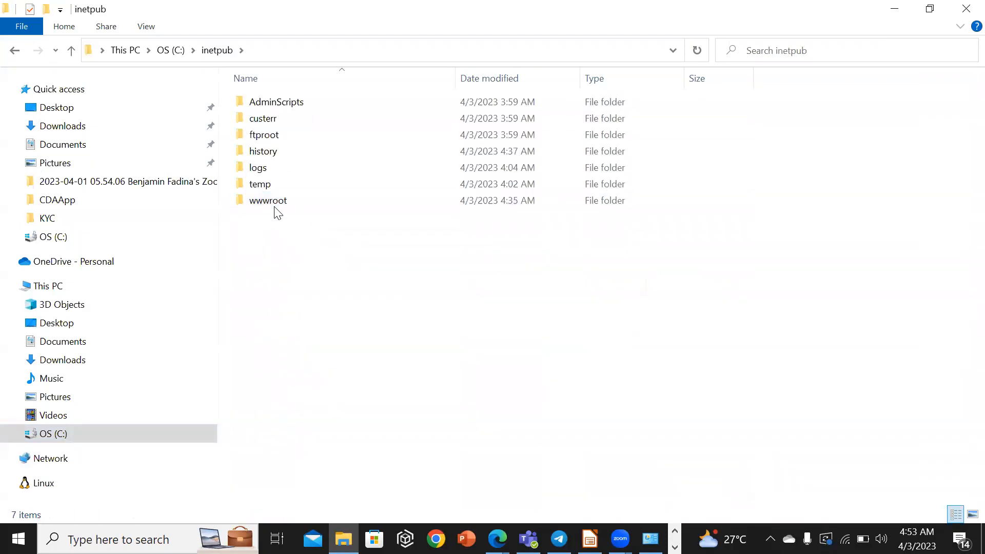
{"action": "left_click", "coordinate": [276, 205]}
{"action": "double_click", "coordinate": [275, 206]}
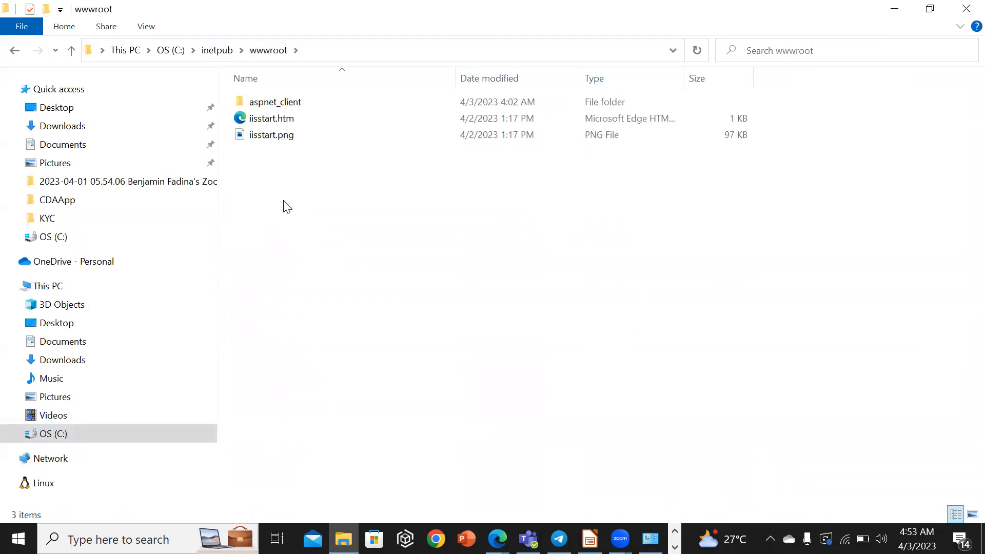
{"action": "right_click", "coordinate": [286, 206]}
{"action": "left_click", "coordinate": [330, 308]}
{"action": "left_click", "coordinate": [461, 222]}
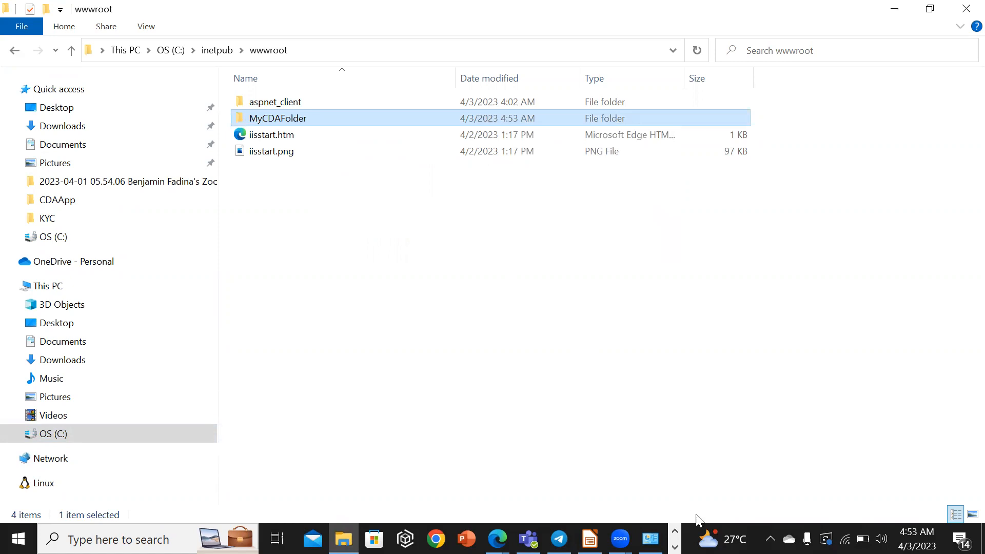
Switch to IIS Manager and start adding a new website named CDAApp under Sites.
{"action": "left_click", "coordinate": [674, 547]}
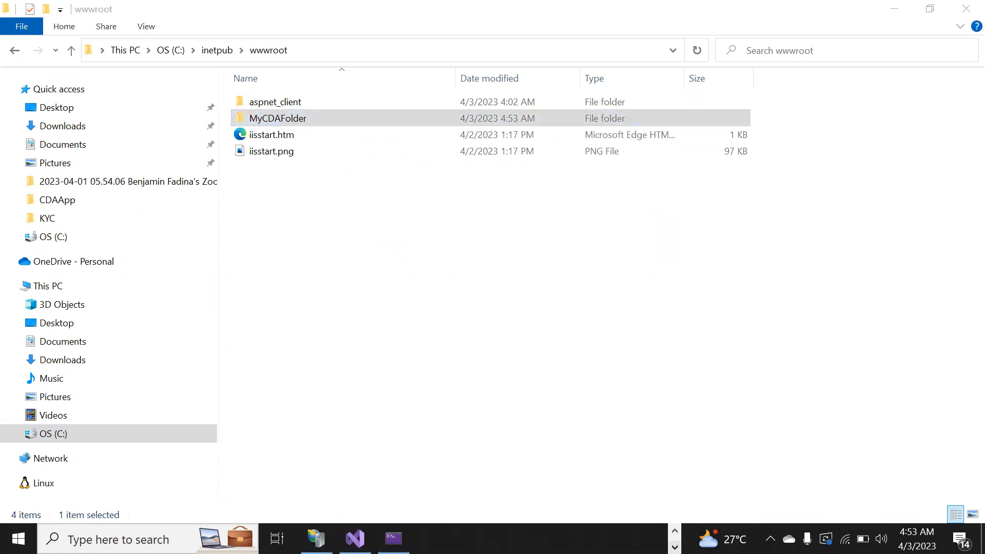
{"action": "left_click", "coordinate": [317, 538]}
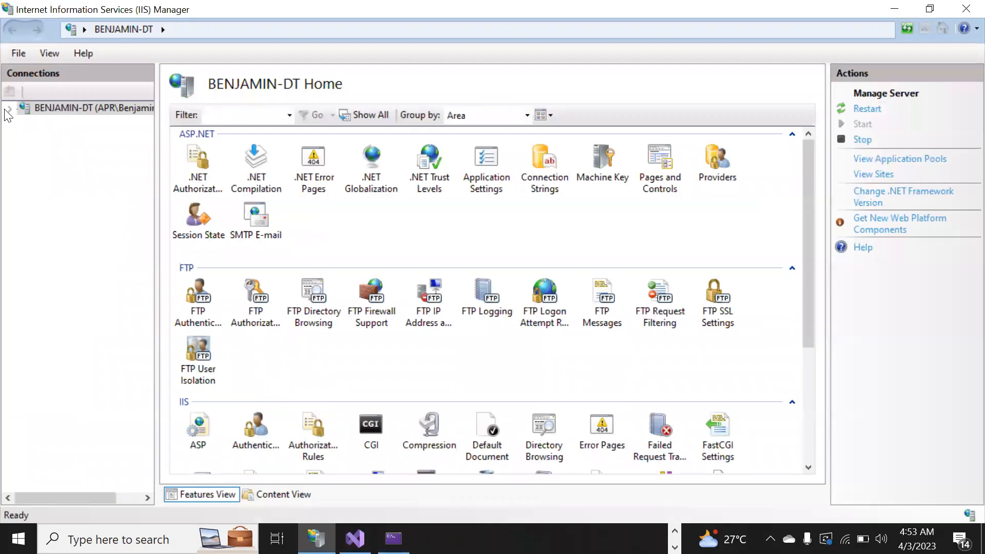
{"action": "left_click", "coordinate": [10, 108]}
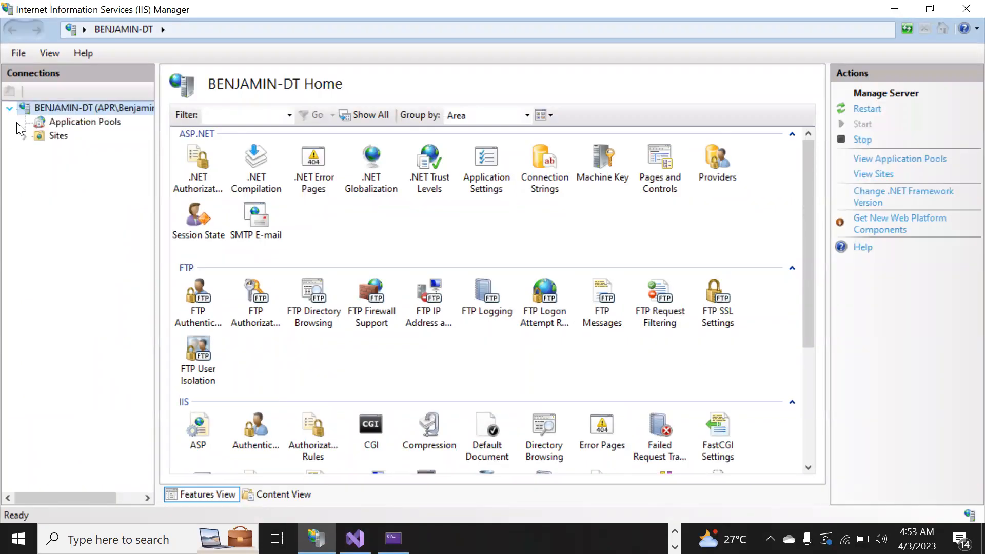
{"action": "left_click", "coordinate": [57, 137]}
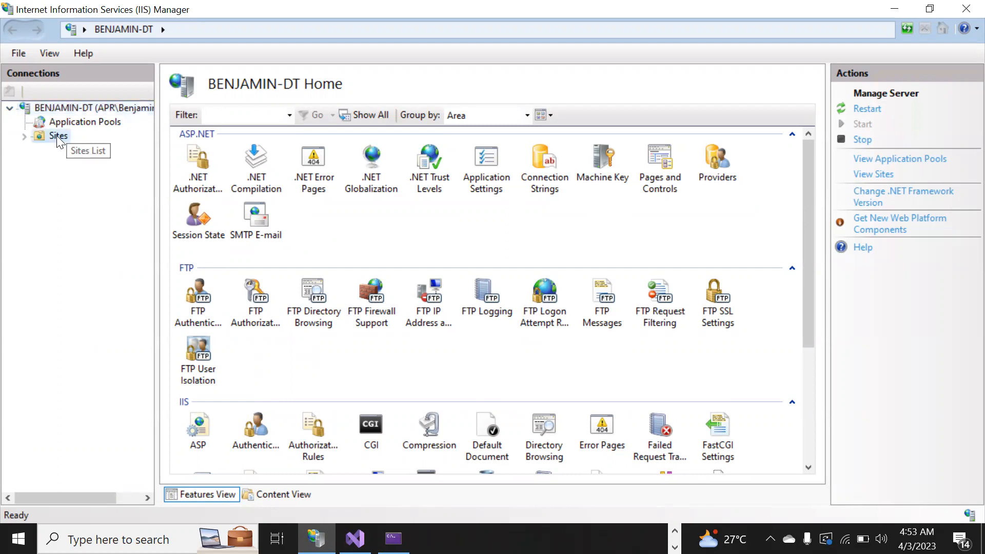
{"action": "right_click", "coordinate": [57, 135]}
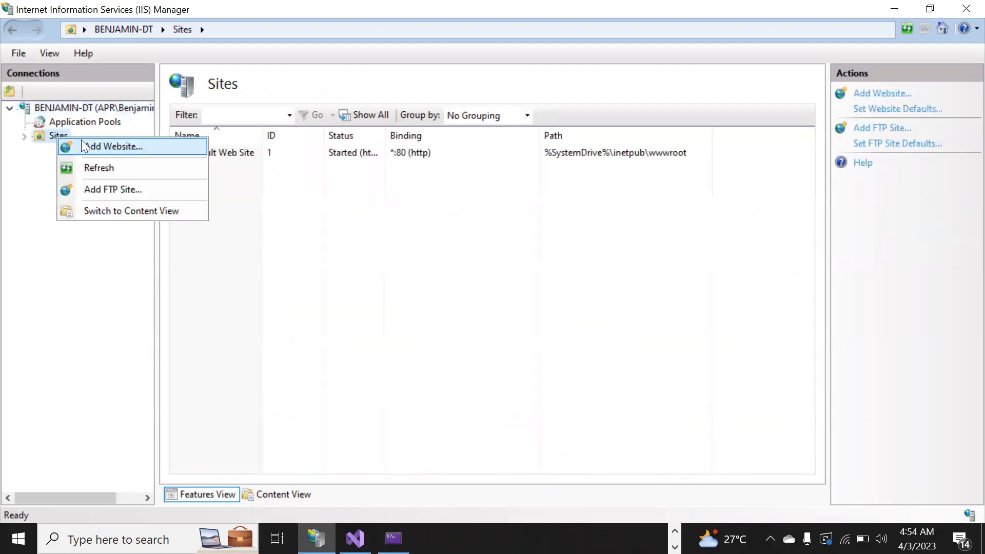
{"action": "left_click", "coordinate": [107, 145]}
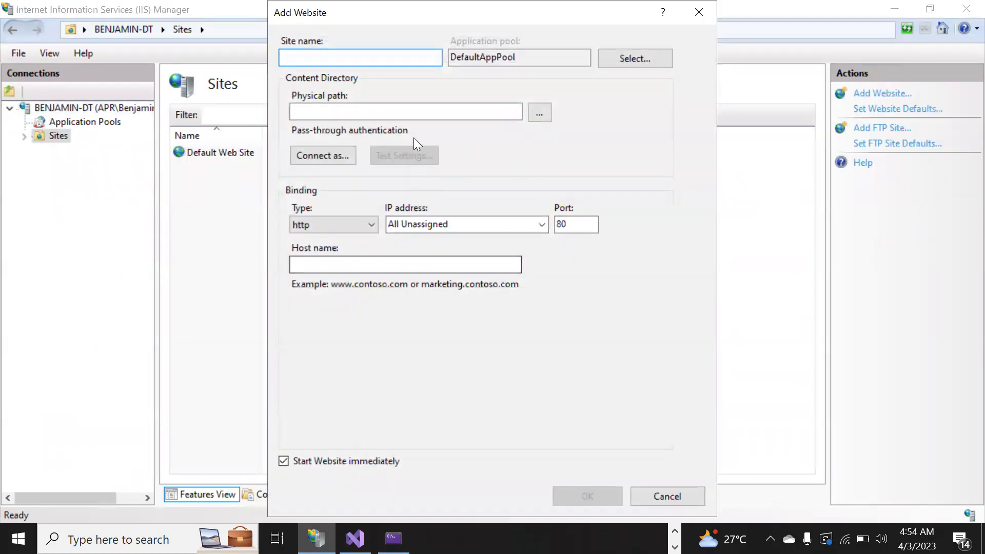
{"action": "type", "text": "CDA"}
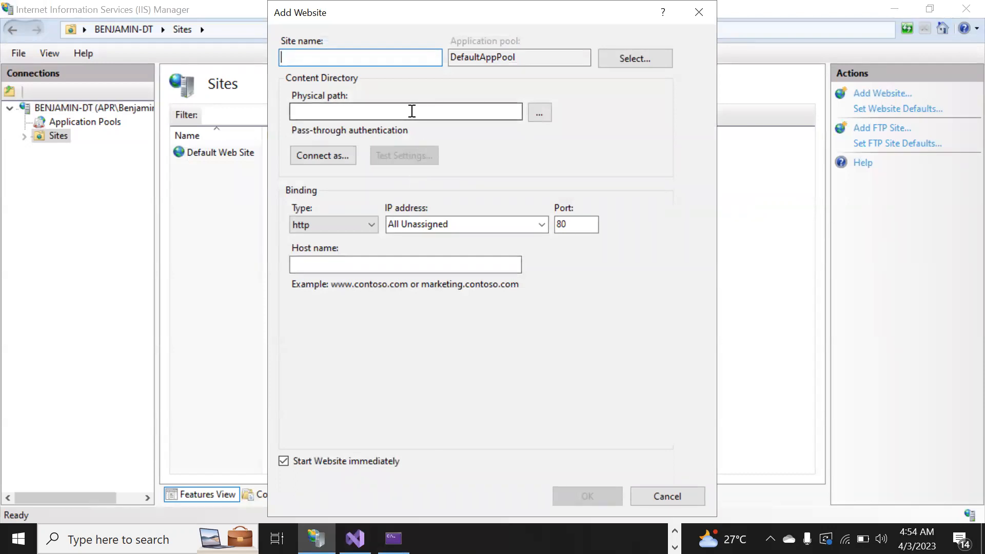
{"action": "type", "text": "App"}
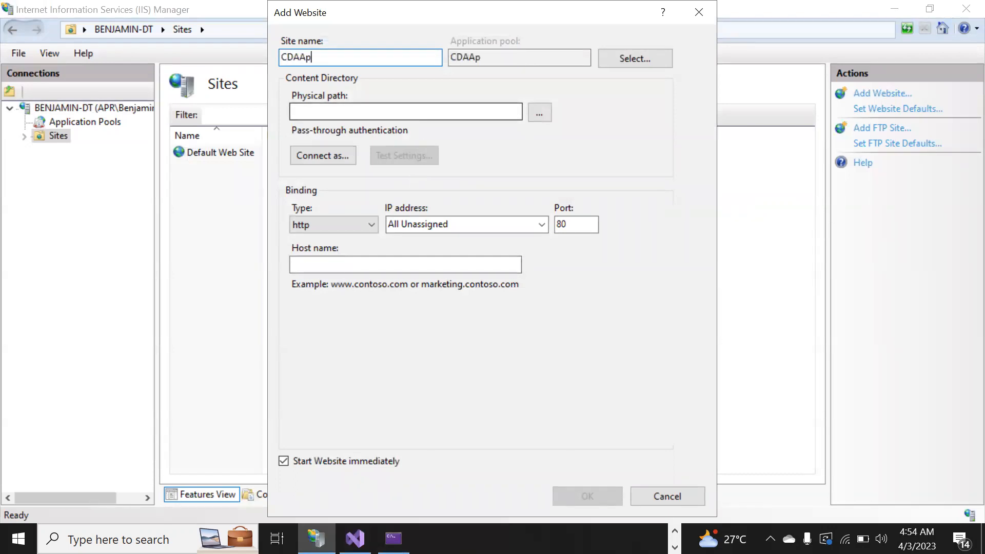
Set the website's physical path to C:\inetpub\wwwroot\MyCDAFolder.
{"action": "left_click", "coordinate": [544, 109]}
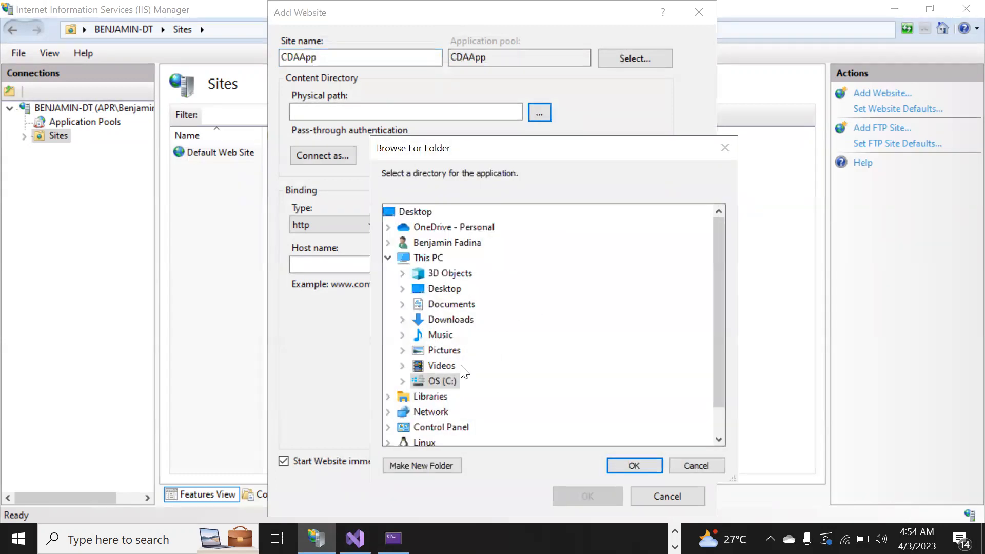
{"action": "left_click", "coordinate": [402, 381]}
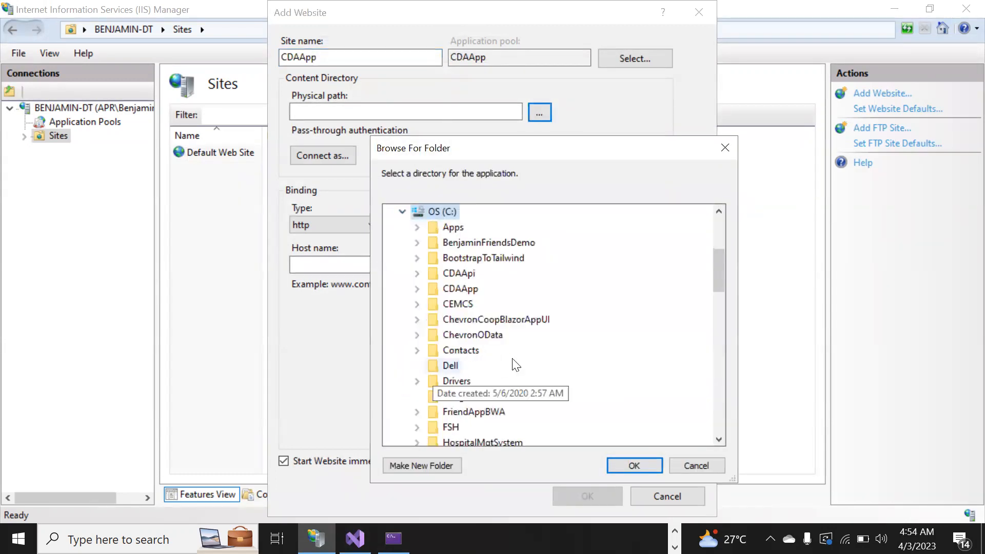
{"action": "left_click_drag", "start_coordinate": [721, 273], "coordinate": [715, 320]}
{"action": "left_click", "coordinate": [417, 319]}
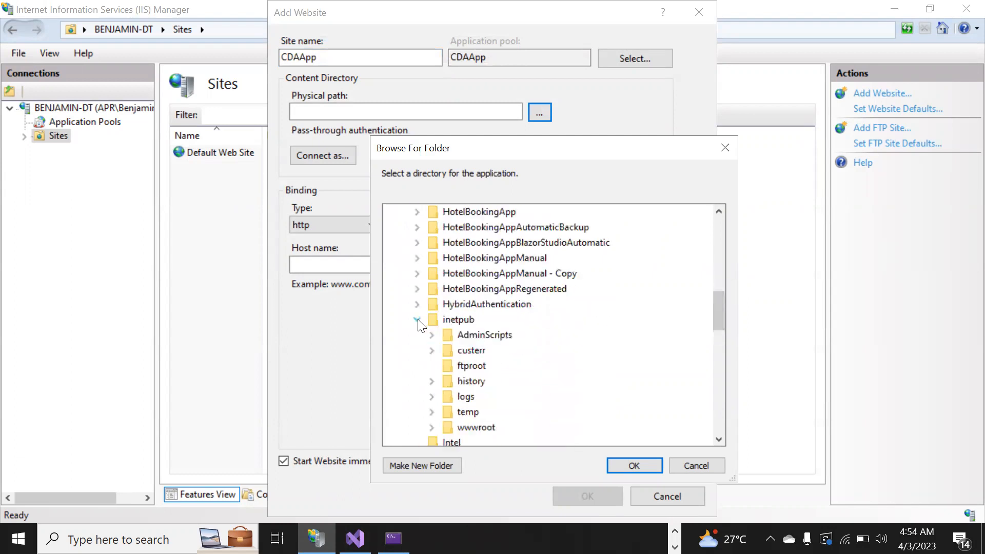
{"action": "left_click", "coordinate": [431, 427]}
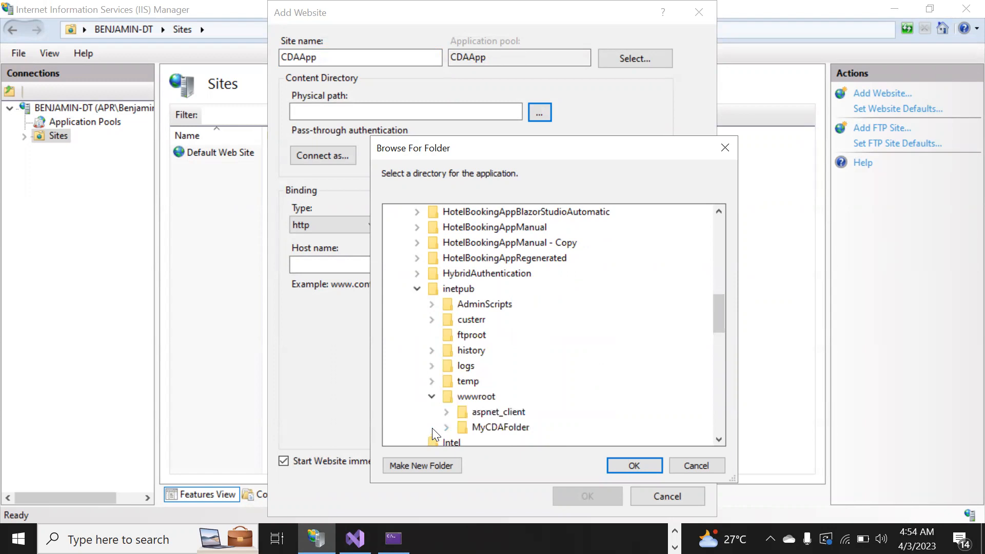
{"action": "double_click", "coordinate": [492, 426]}
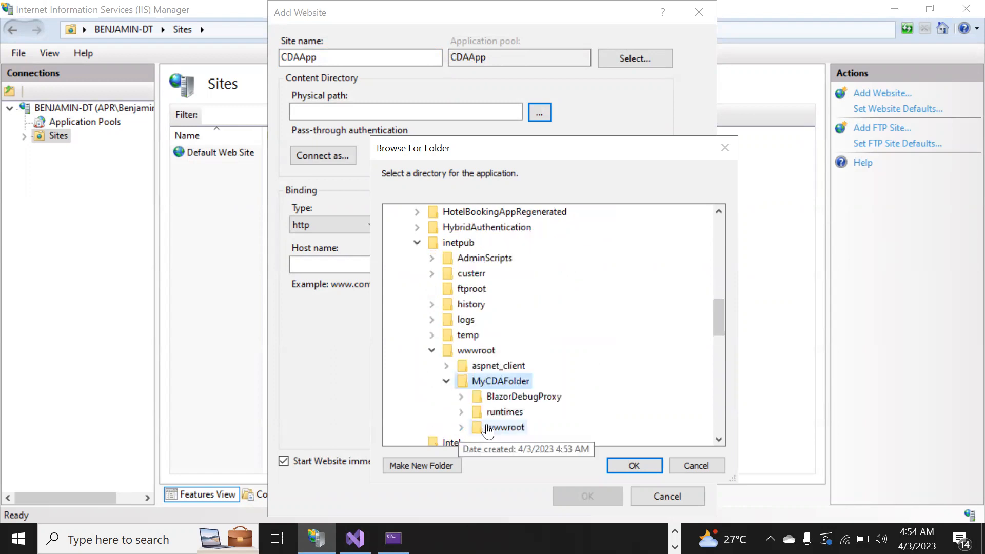
{"action": "left_click", "coordinate": [637, 464]}
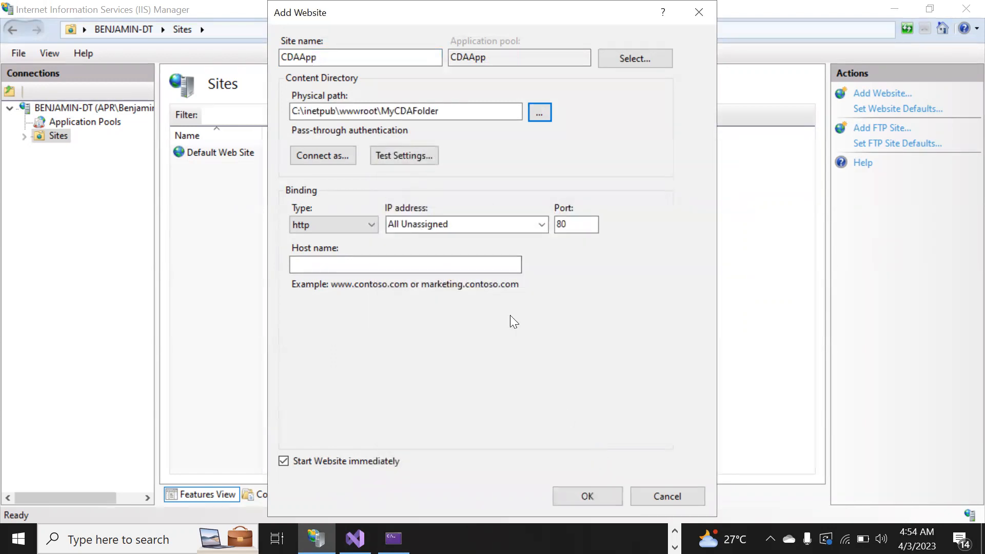
Bind the website to IP address 192.168.0.135 on port 7211 and create it.
{"action": "left_click", "coordinate": [543, 224]}
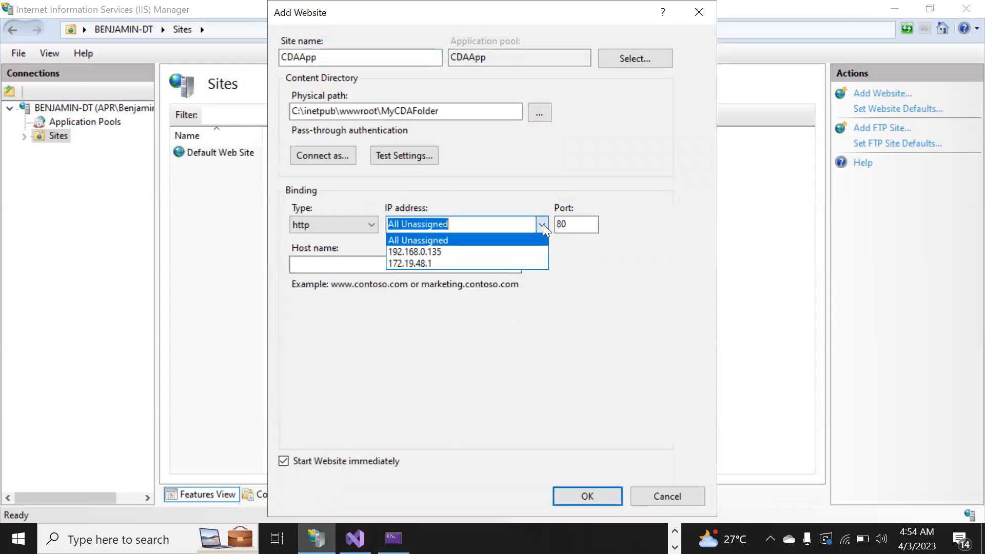
{"action": "left_click", "coordinate": [464, 251]}
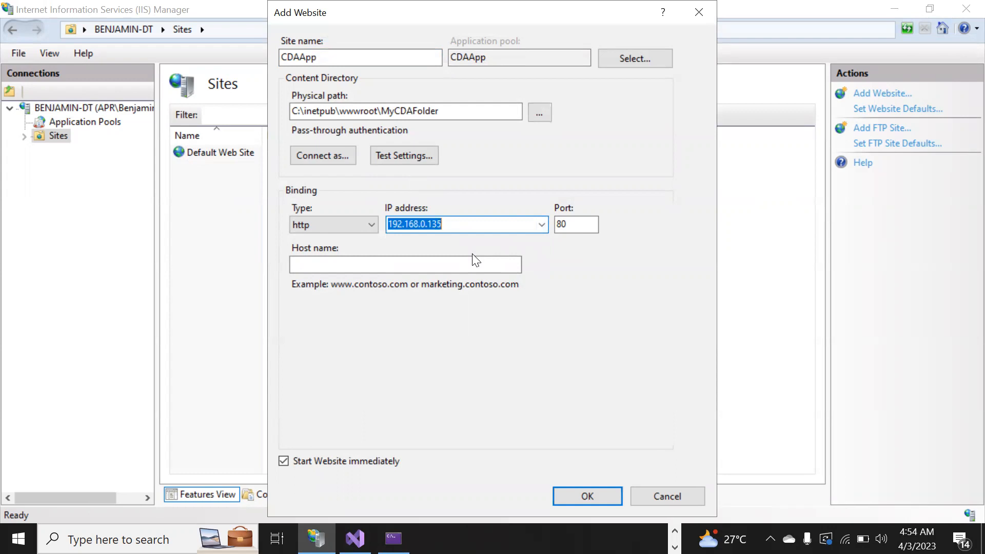
{"action": "left_click", "coordinate": [578, 229]}
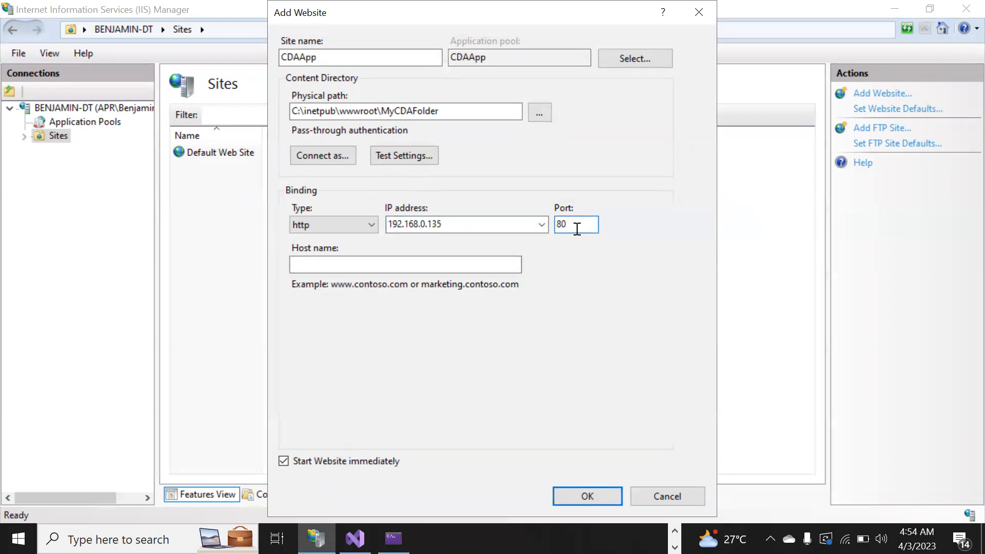
{"action": "key", "text": "BackSpace"}
{"action": "key", "text": "BackSpace"}
{"action": "type", "text": "7211"}
{"action": "left_click", "coordinate": [565, 496]}
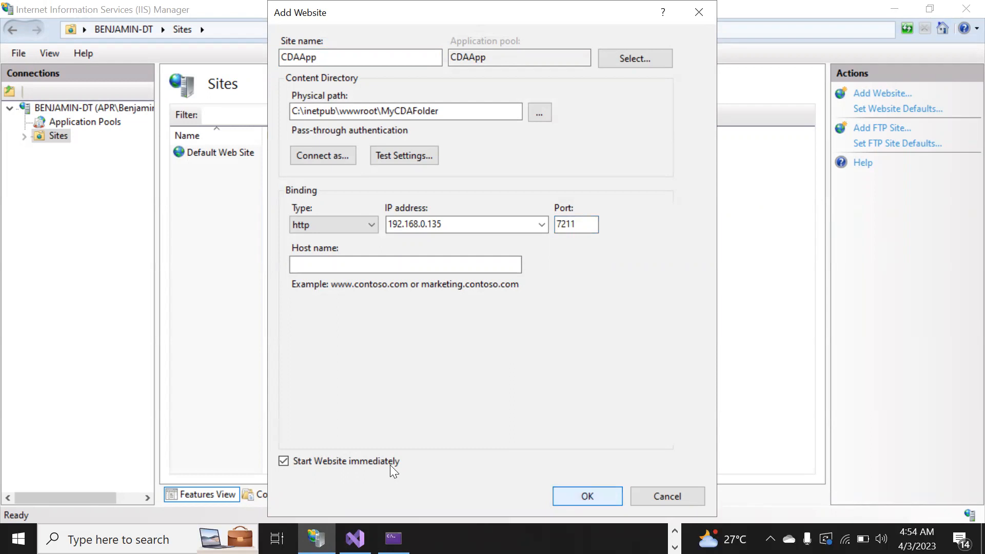
{"action": "left_click", "coordinate": [588, 495]}
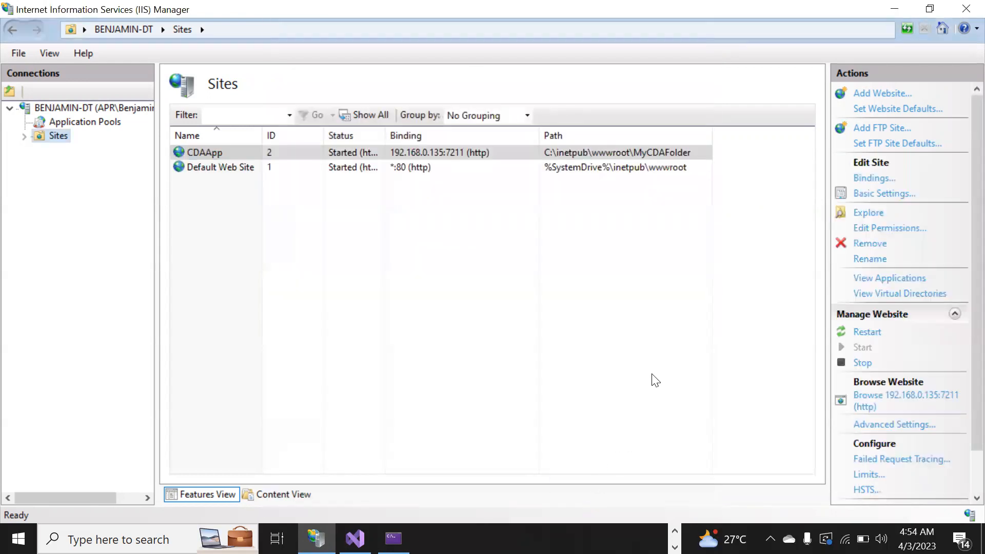
Browse the new CDAApp site and log in with a saved username and the account password, dismissing the save-password offer.
{"action": "left_click", "coordinate": [898, 400]}
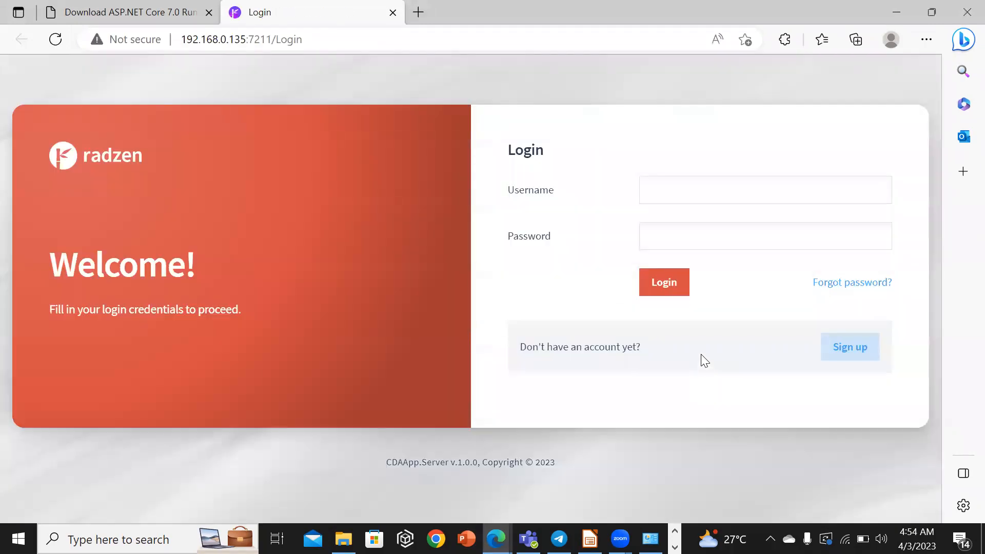
{"action": "left_click", "coordinate": [700, 190]}
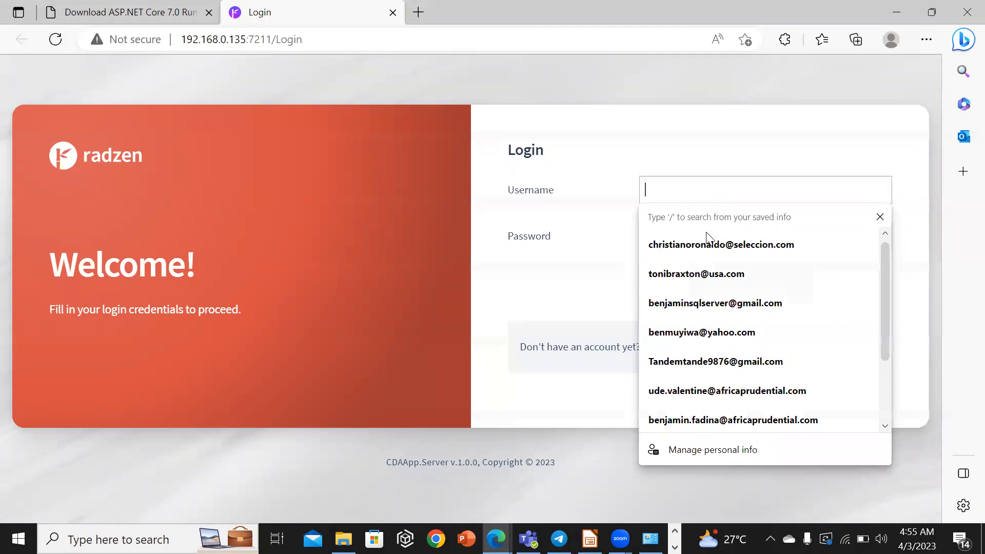
{"action": "left_click", "coordinate": [705, 246]}
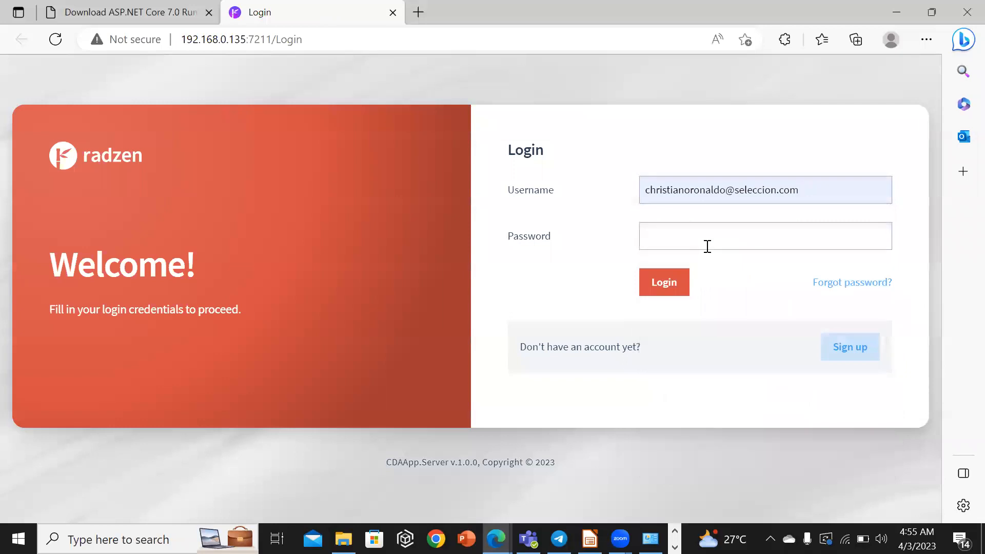
{"action": "type", "text": "•••••••••••••"}
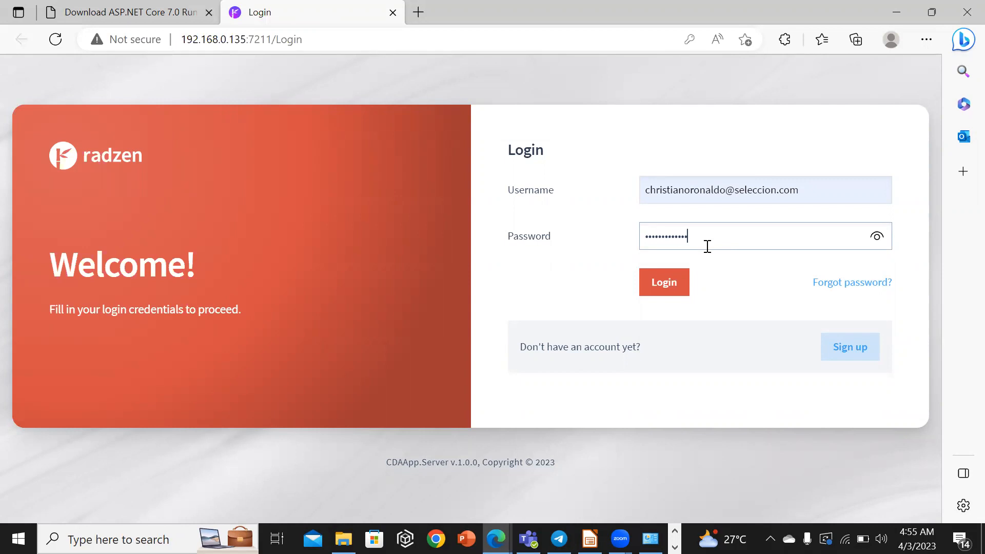
{"action": "type", "text": "••"}
{"action": "left_click", "coordinate": [675, 286]}
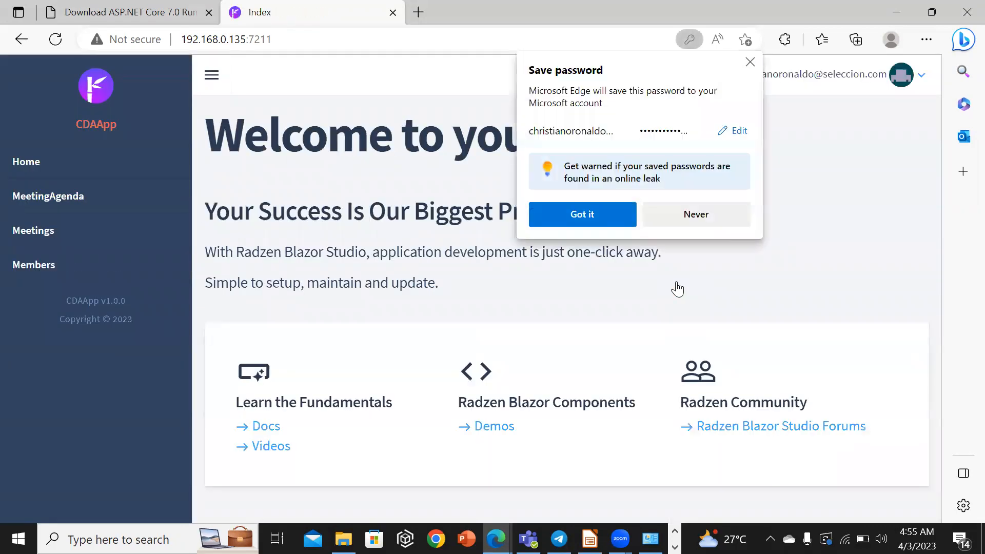
{"action": "left_click", "coordinate": [750, 62]}
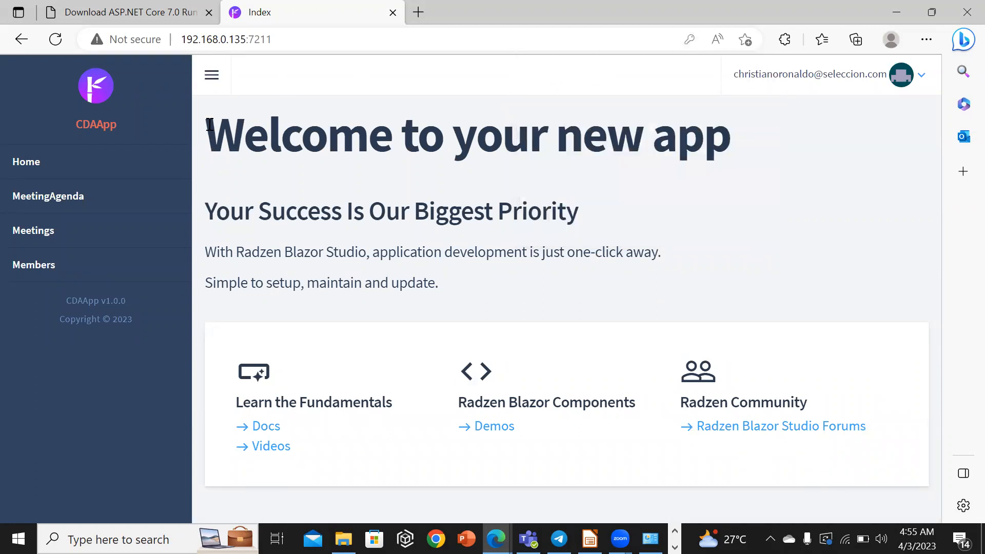
Open the Members page to check the data, then log out of the app.
{"action": "left_click", "coordinate": [55, 266]}
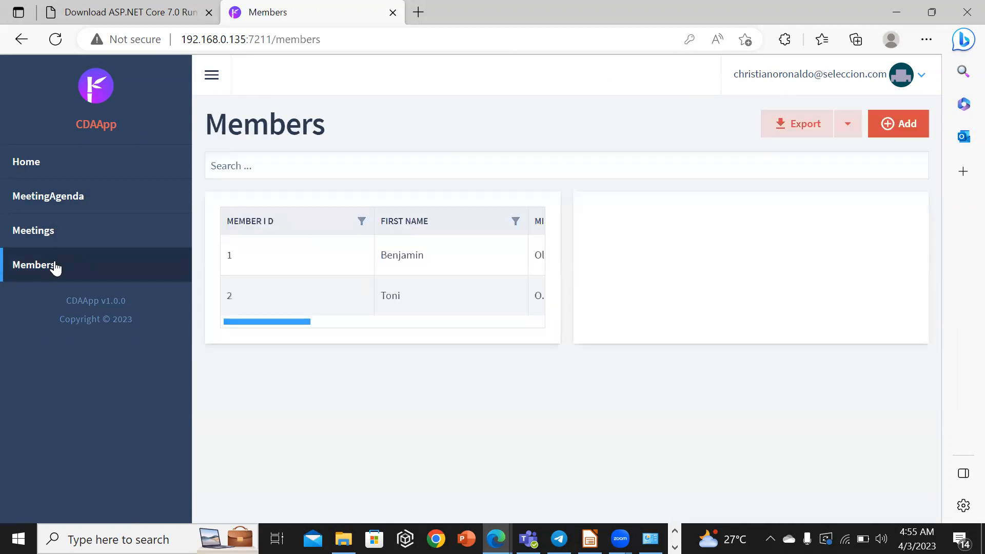
{"action": "left_click", "coordinate": [417, 249]}
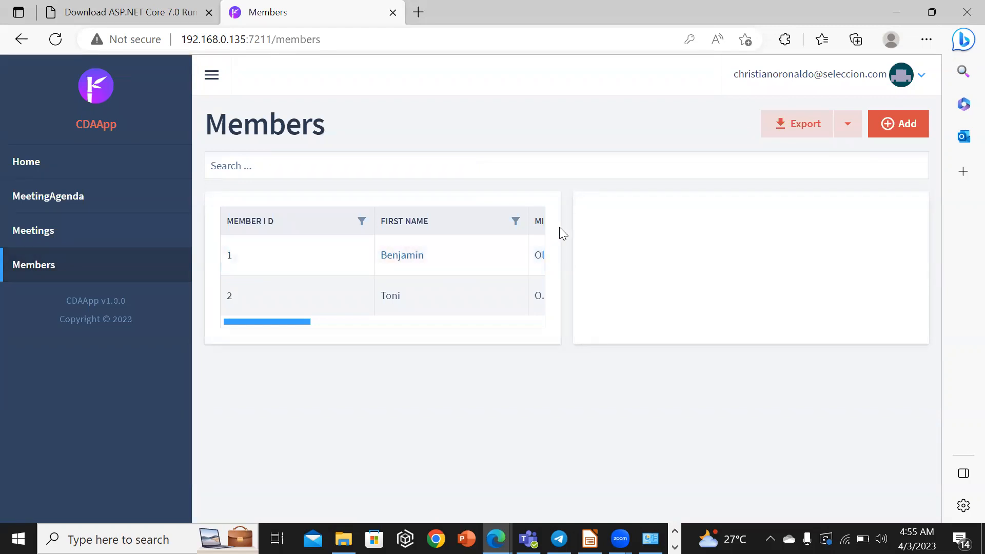
{"action": "left_click", "coordinate": [920, 81]}
{"action": "left_click", "coordinate": [806, 200]}
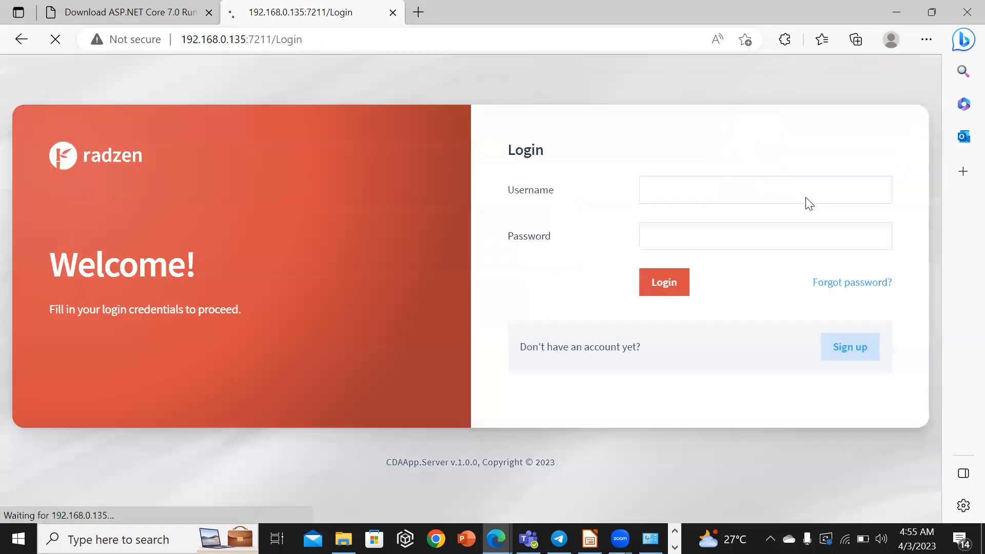